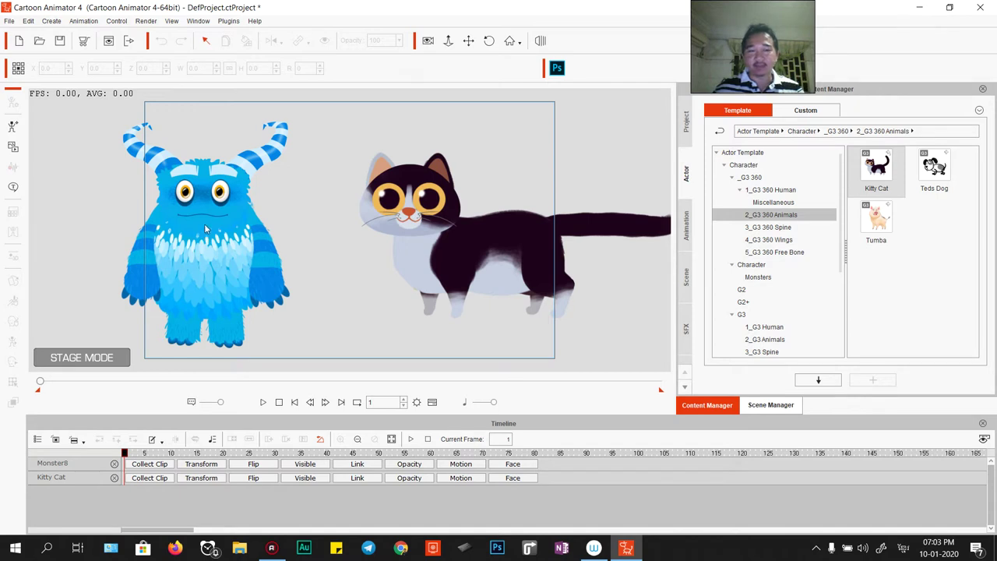
Step: Open the Face Key Editor for the blue monster and place it clear of both characters
click(209, 198)
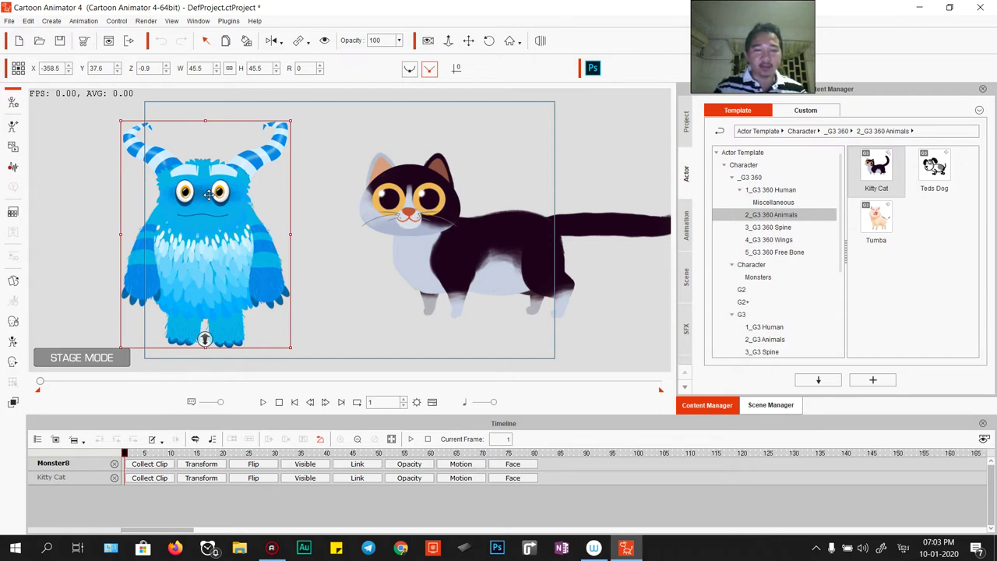
click(13, 361)
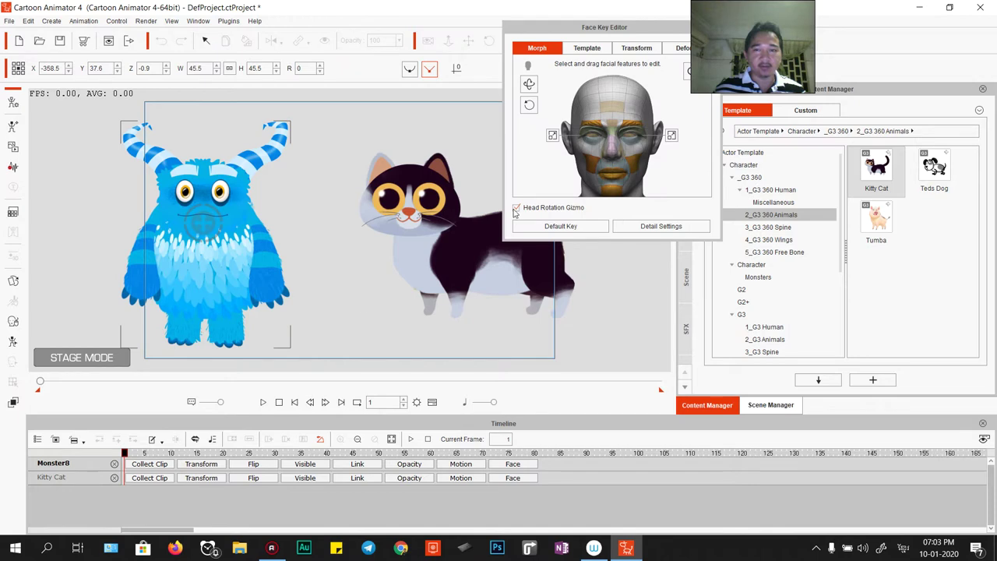
drag(587, 33, 715, 62)
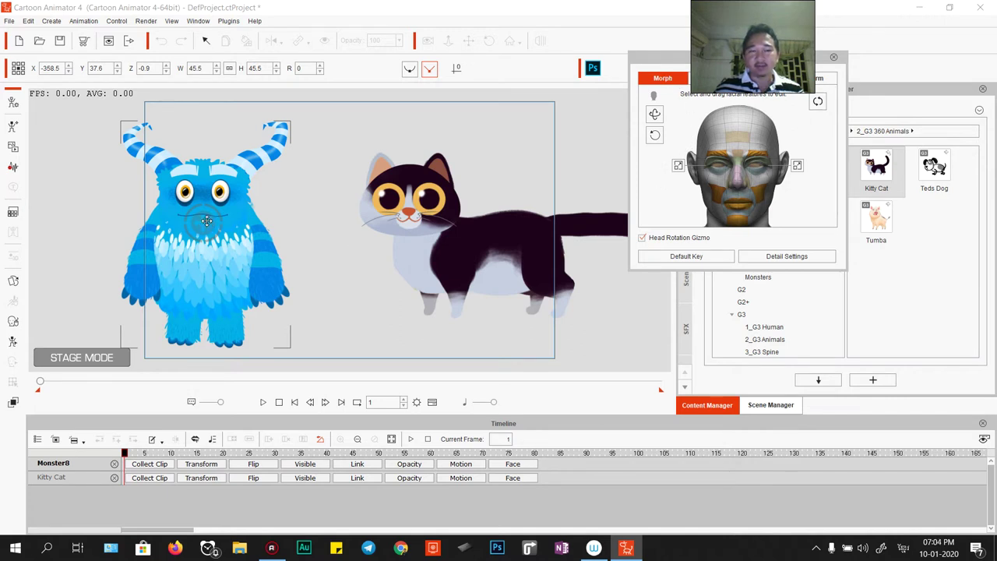
Step: Try turning the monster's head with the rotation gizmo in the different morph modes and reset it to the default key
drag(202, 221, 97, 232)
drag(204, 265, 211, 205)
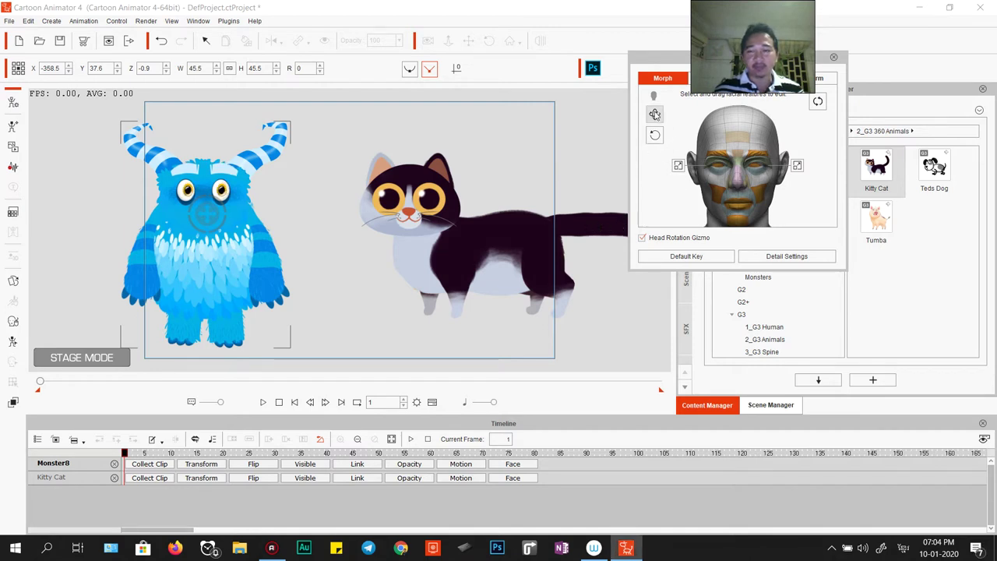
click(655, 114)
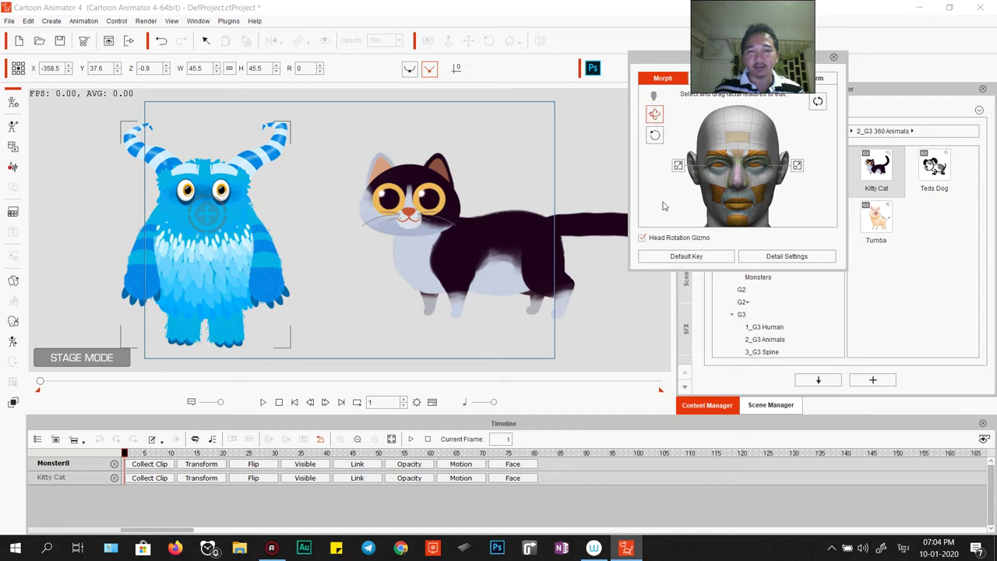
drag(224, 221, 199, 213)
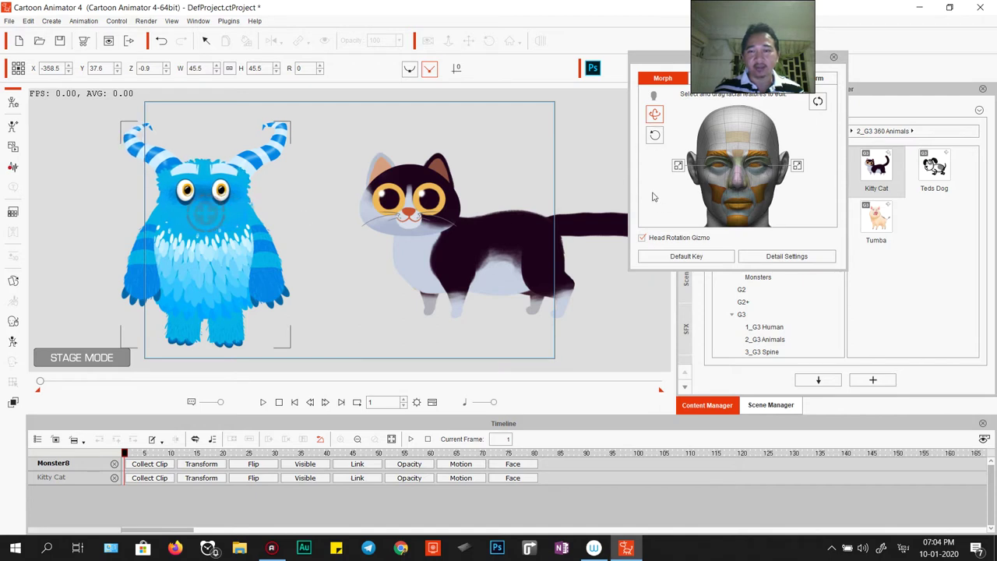
click(728, 198)
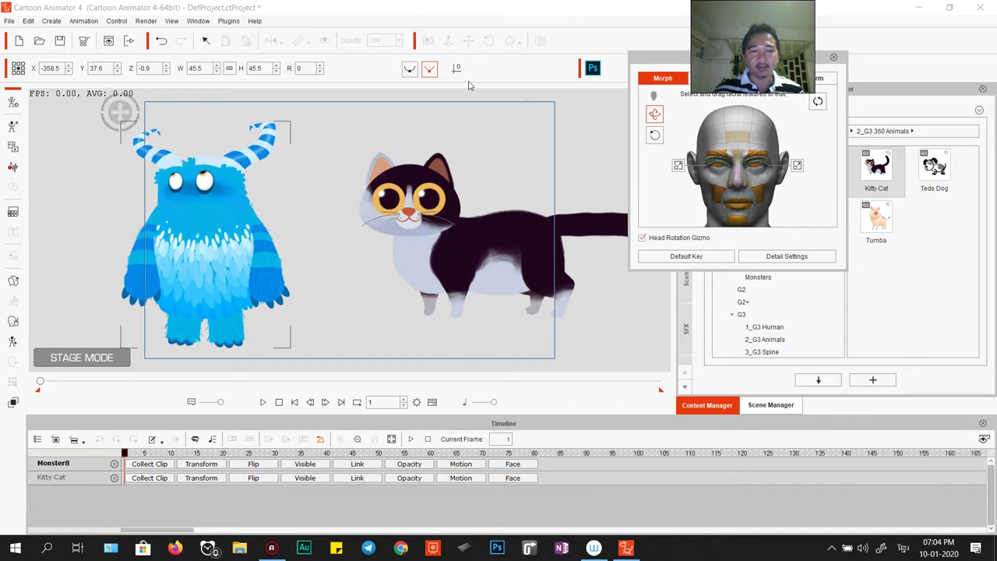
drag(123, 111, 117, 290)
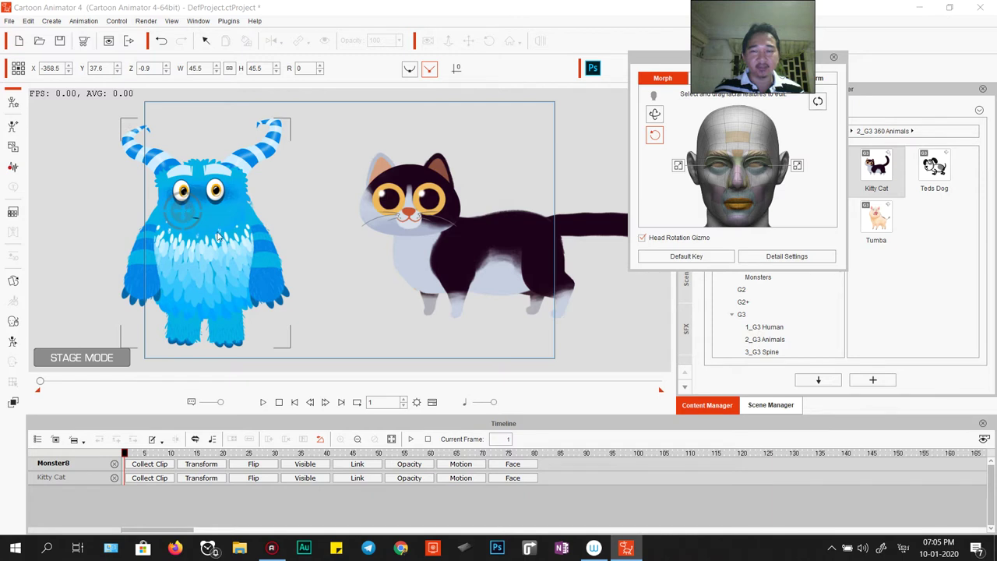
click(674, 258)
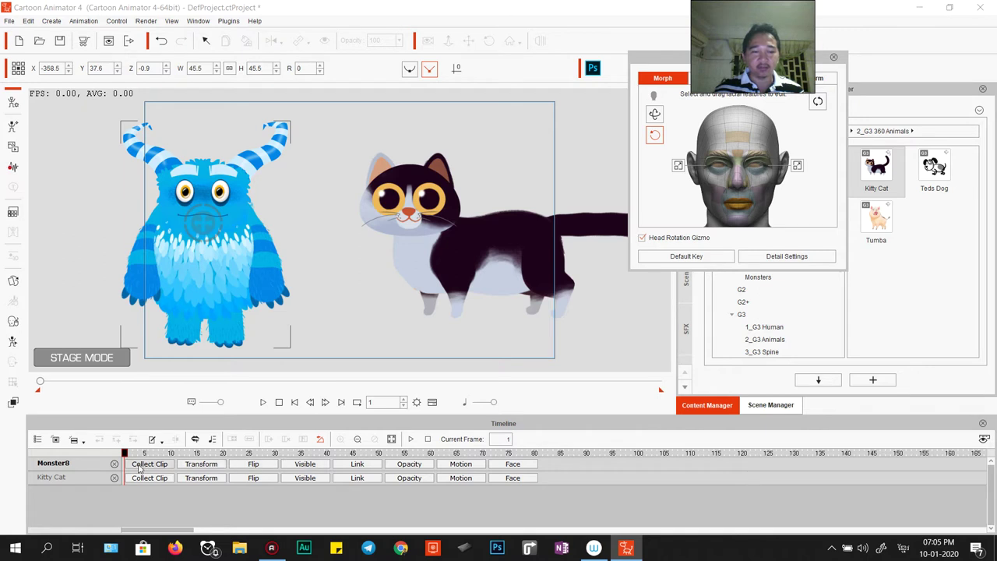
Step: Show only the monster's track and, at frame 20, turn its head up toward the cat with an open mouth and raised eyes
click(55, 441)
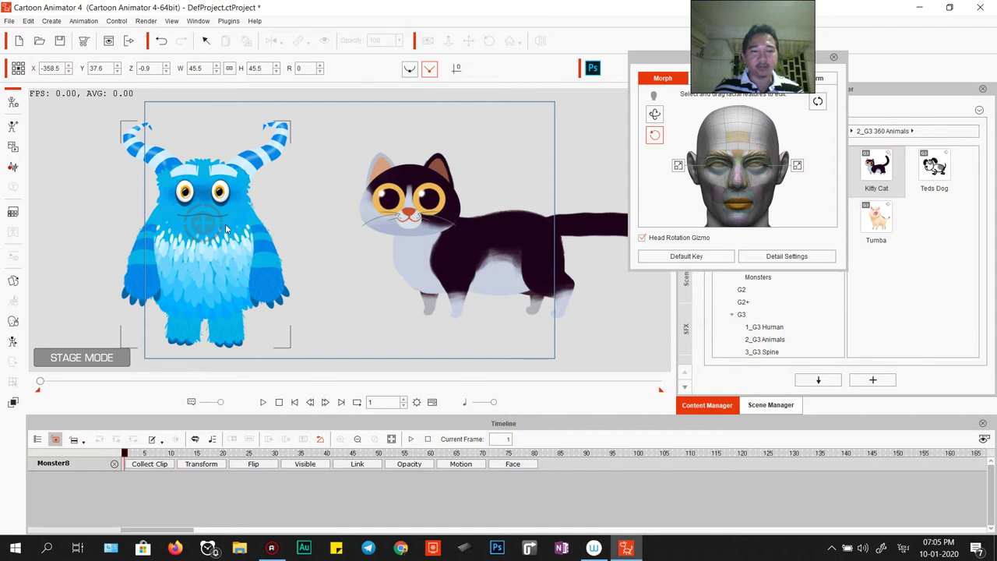
click(223, 455)
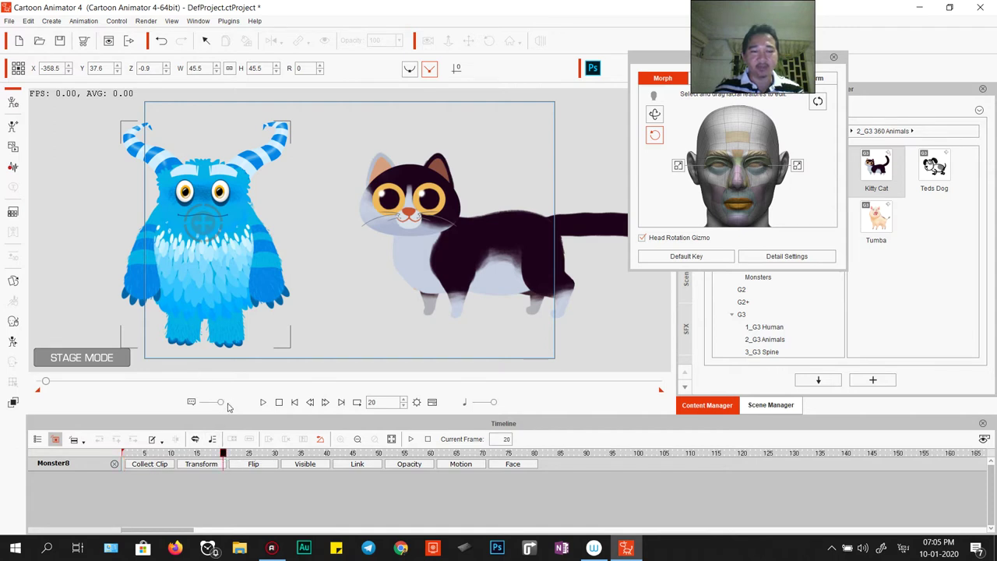
drag(209, 223, 301, 134)
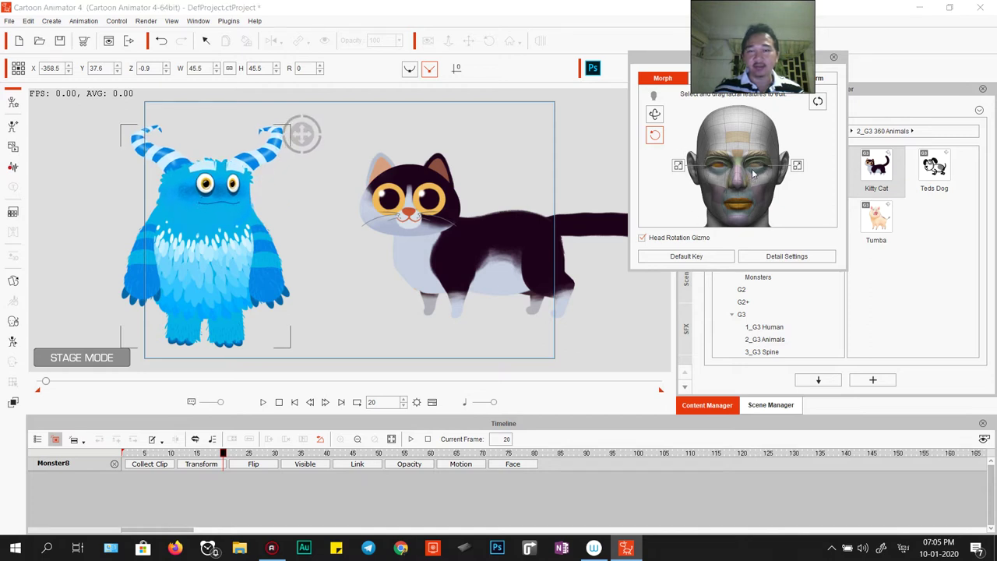
drag(670, 200, 703, 138)
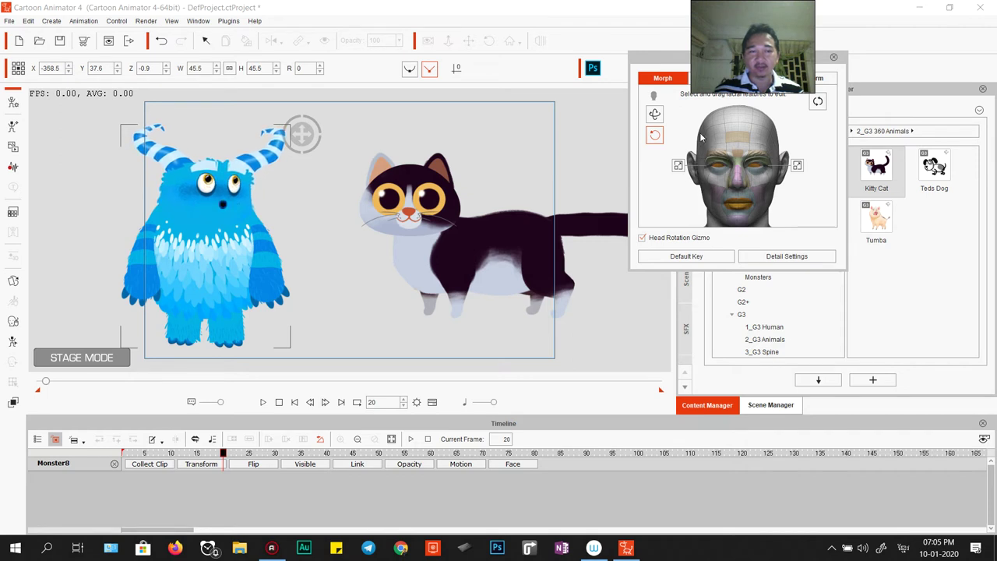
Step: Play back a short stretch of the animation and pause it
click(278, 403)
key(space)
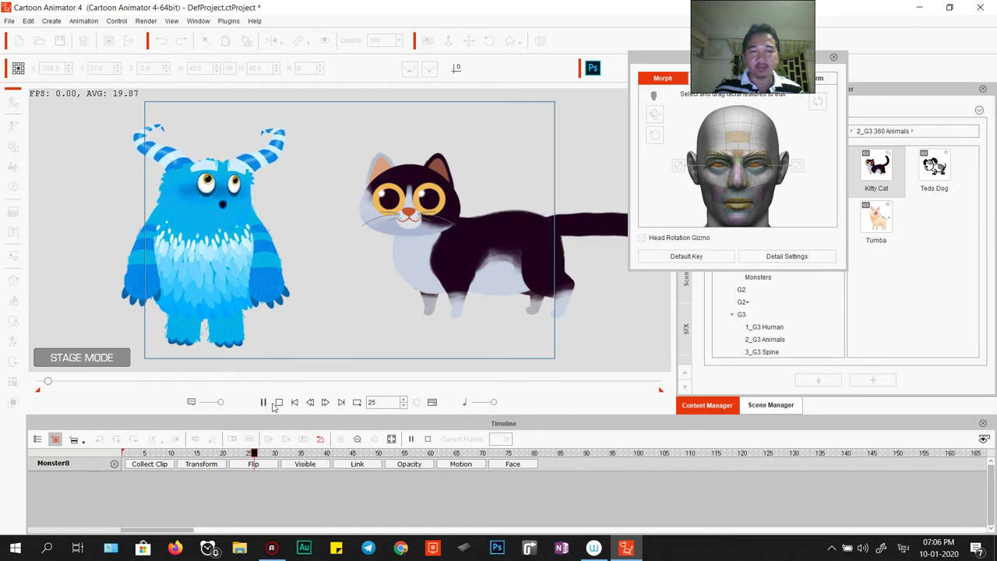
key(space)
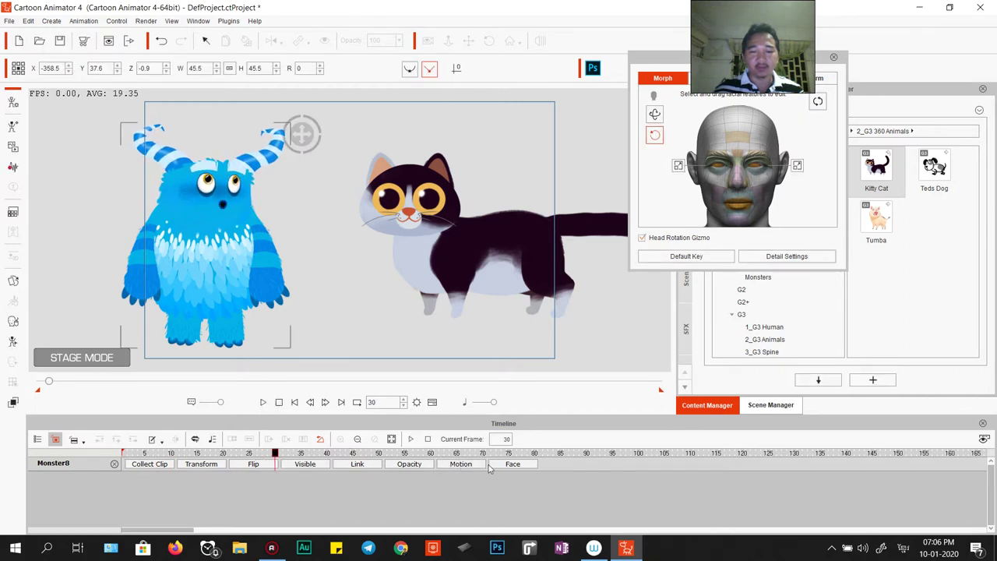
Step: Show the monster's Face tracks and expand the Facial Clip to its Head, Face and Eye keys
click(512, 465)
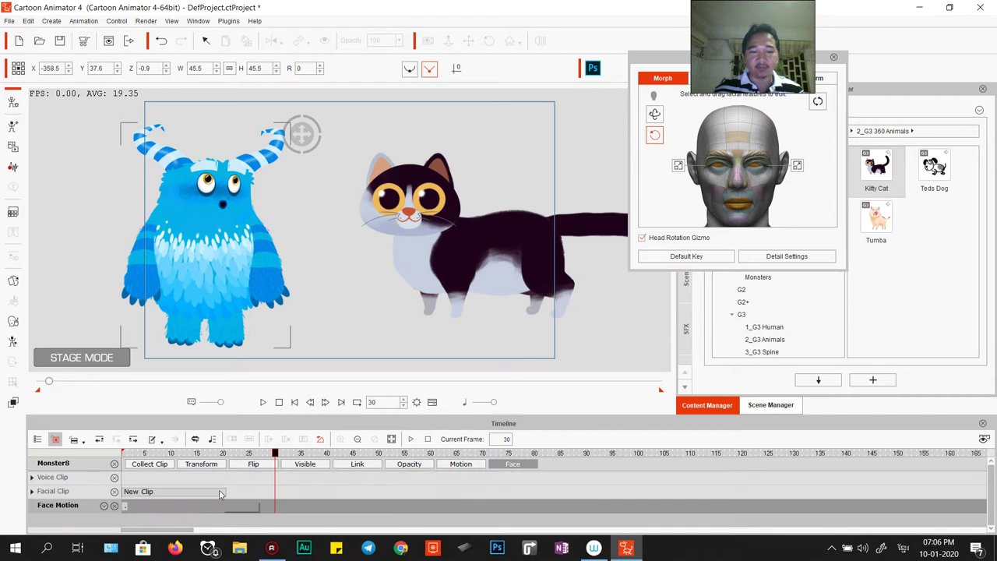
click(220, 494)
click(33, 492)
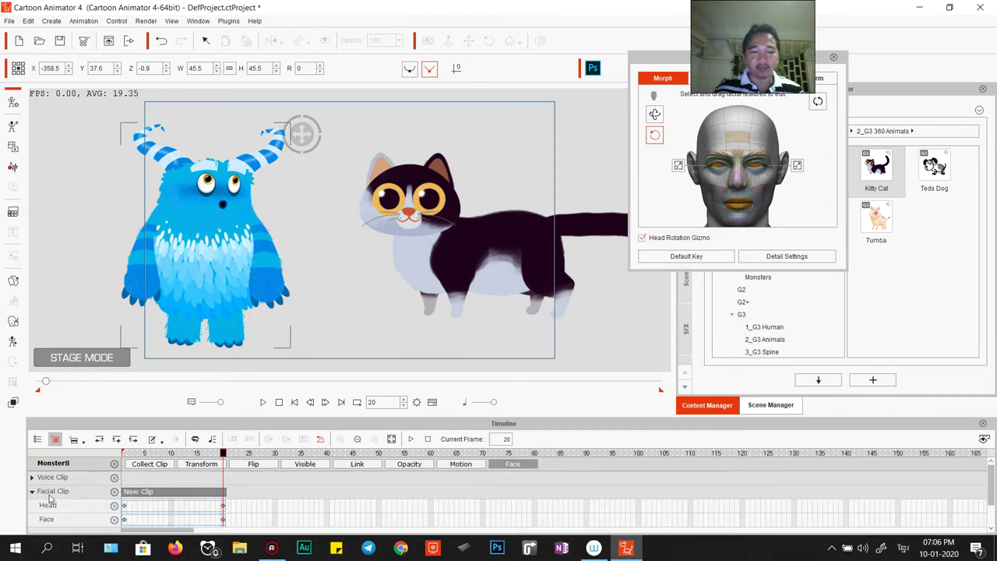
scroll(53, 501, down, 3)
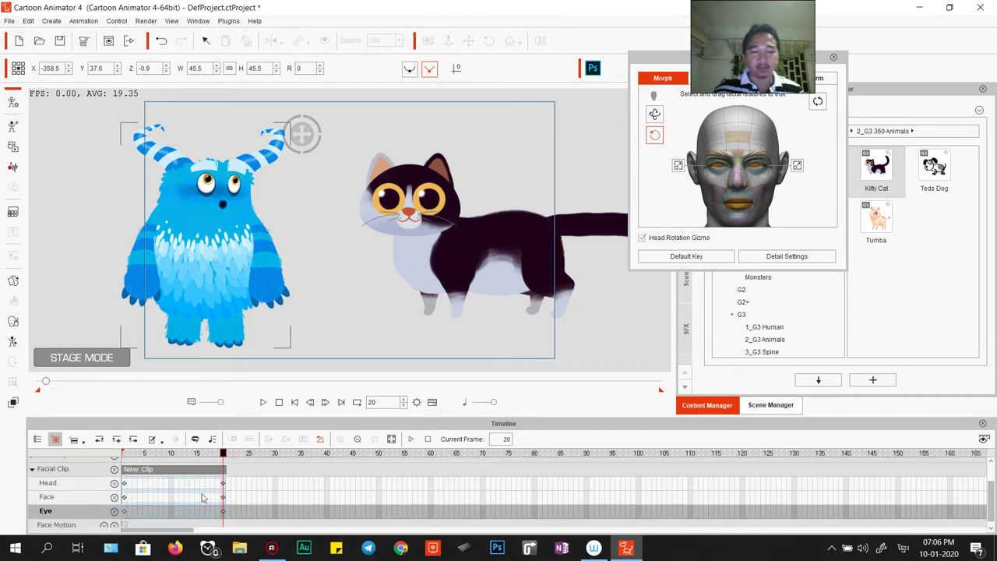
Step: Turn the monster's head down toward the cat's feet at frame 40 and play the animation from the start
drag(228, 459, 327, 460)
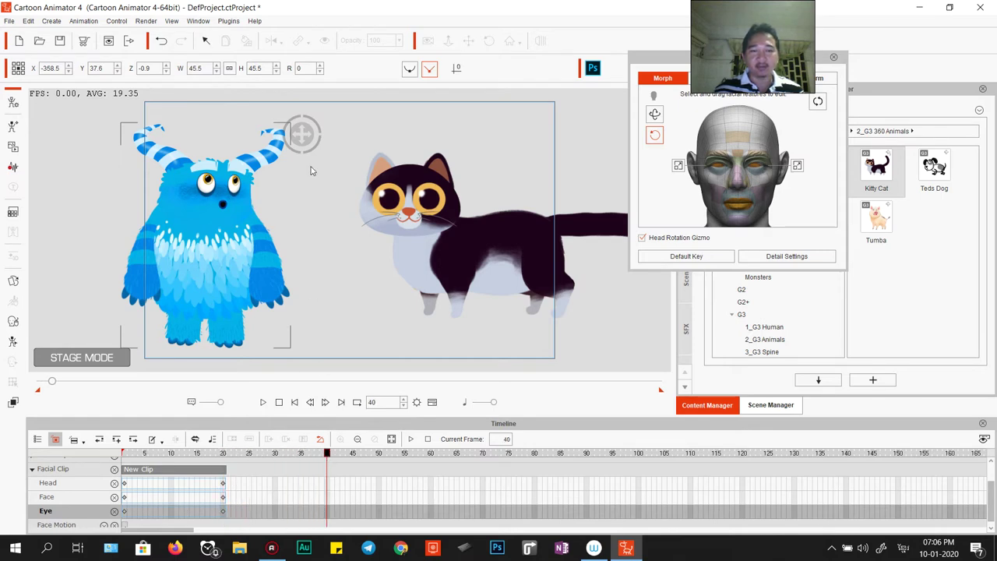
drag(302, 139, 362, 321)
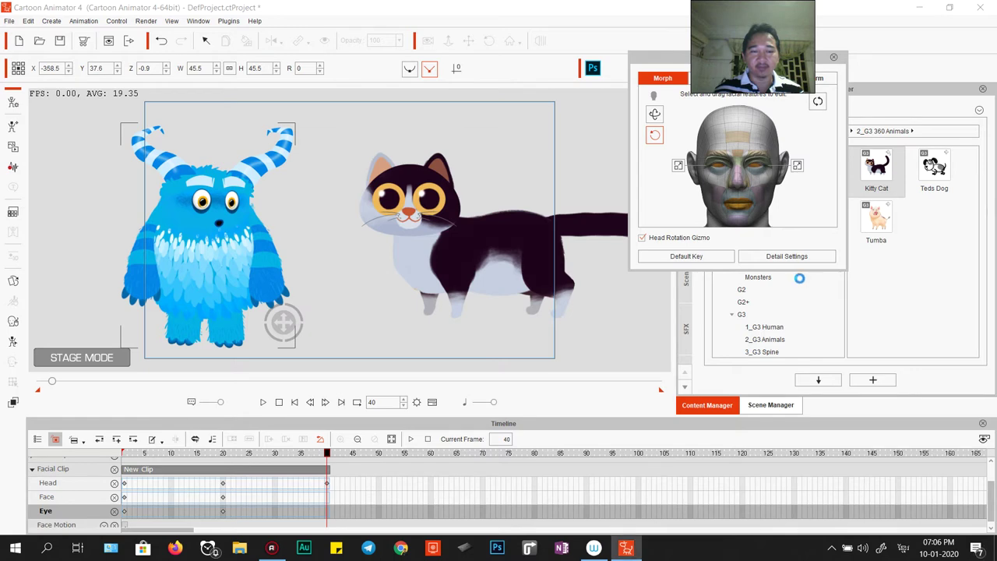
drag(326, 453, 110, 458)
key(space)
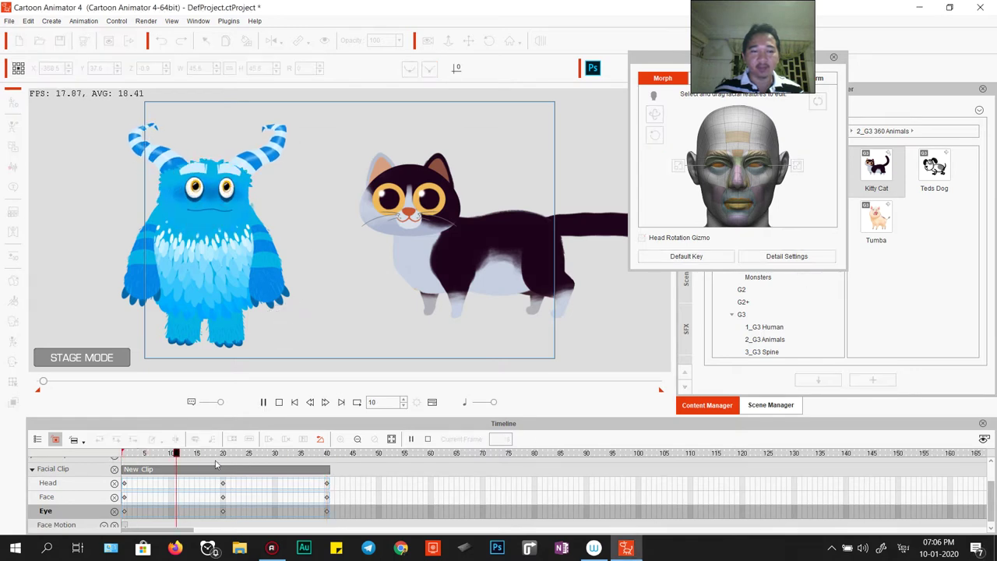
key(space)
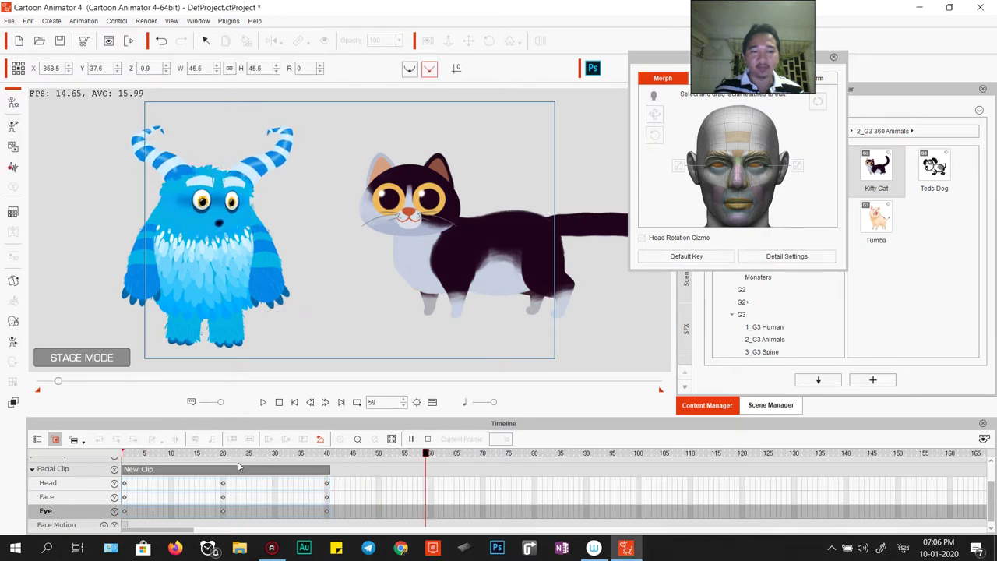
Step: Copy the frame 20 keys of the Head, Face and Eye tracks to frame 28 to hold the pose, and scrub to frame 40
scroll(216, 507, up, 1)
scroll(216, 505, down, 3)
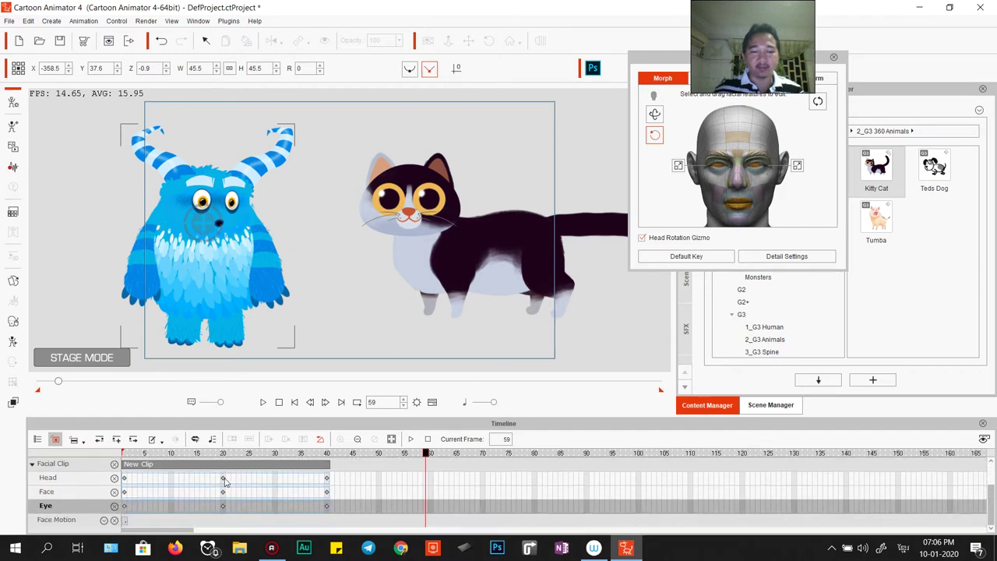
click(223, 479)
click(231, 477)
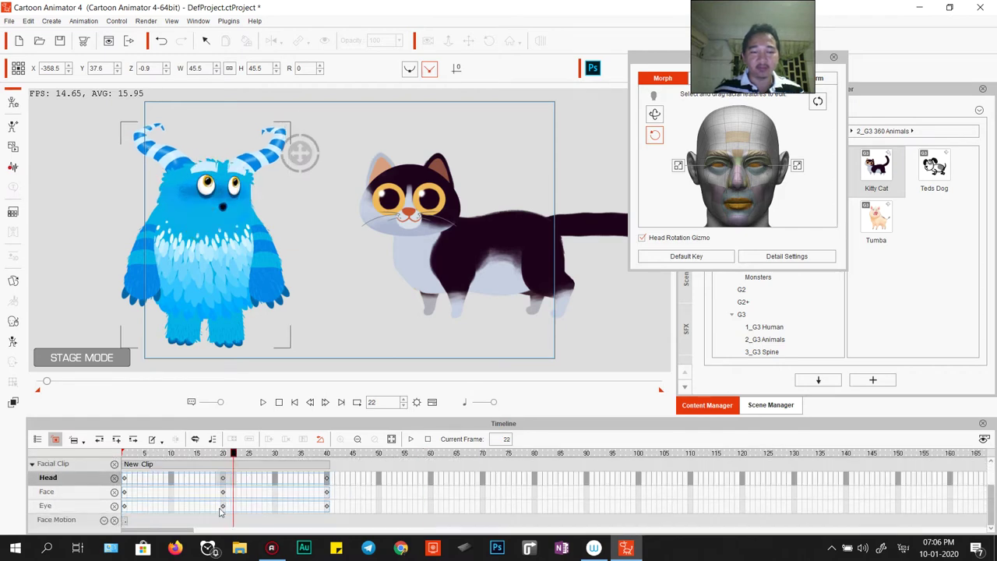
click(219, 520)
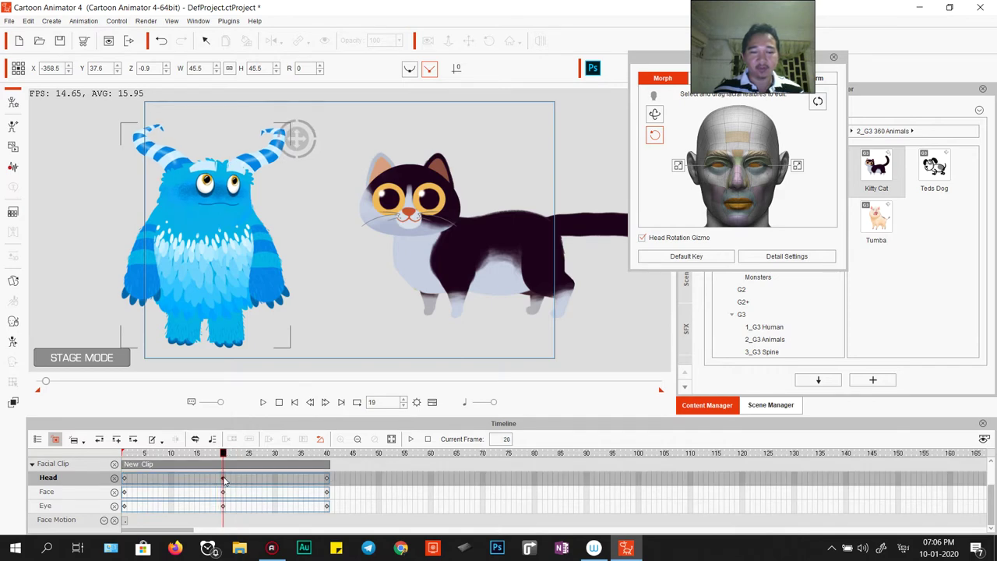
click(263, 478)
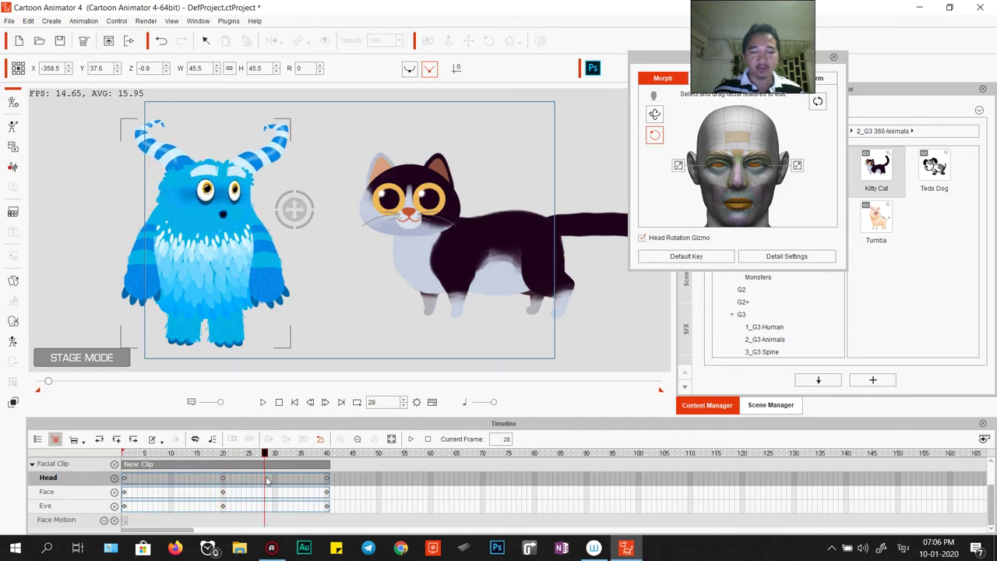
click(224, 493)
click(262, 499)
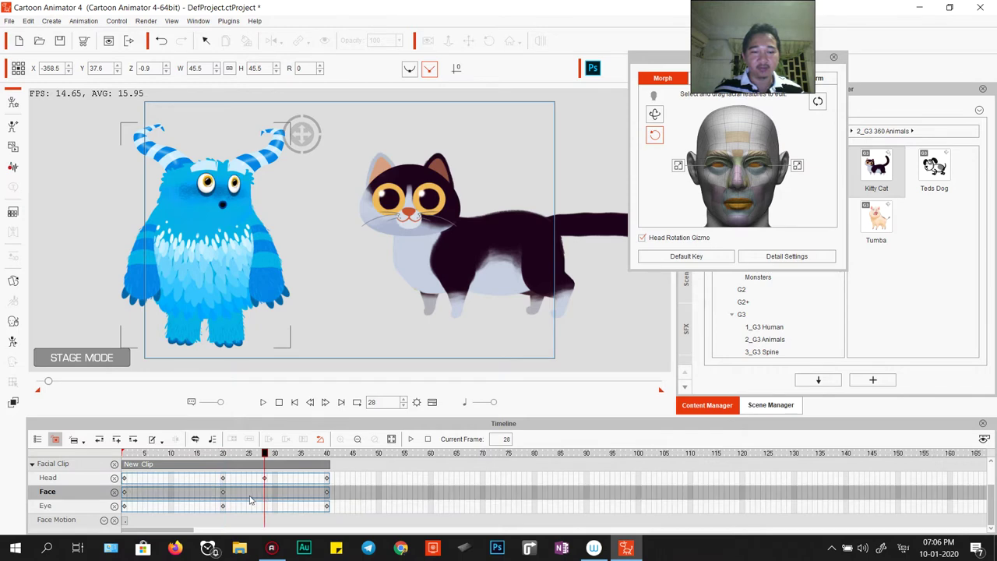
click(225, 507)
click(264, 508)
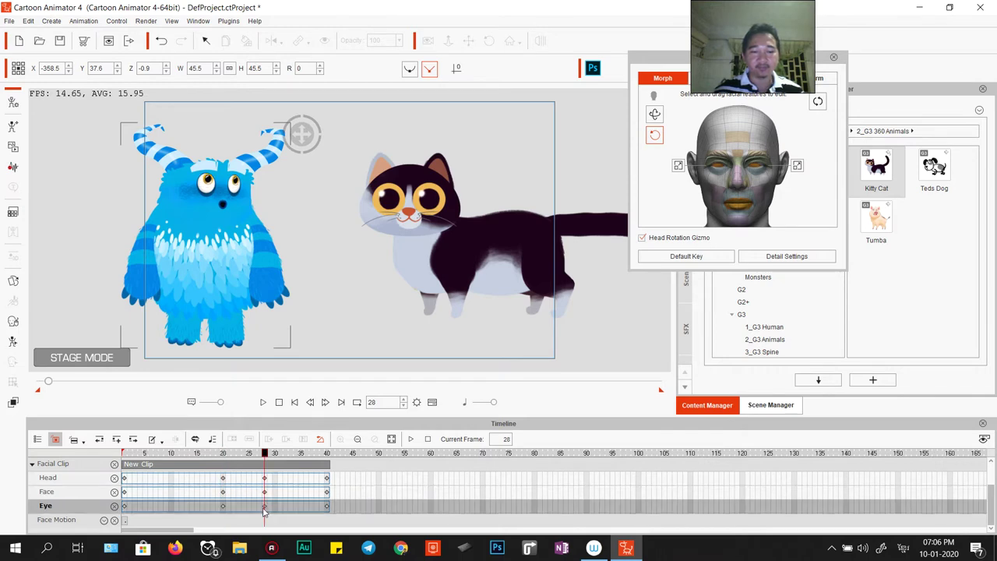
drag(266, 475, 327, 492)
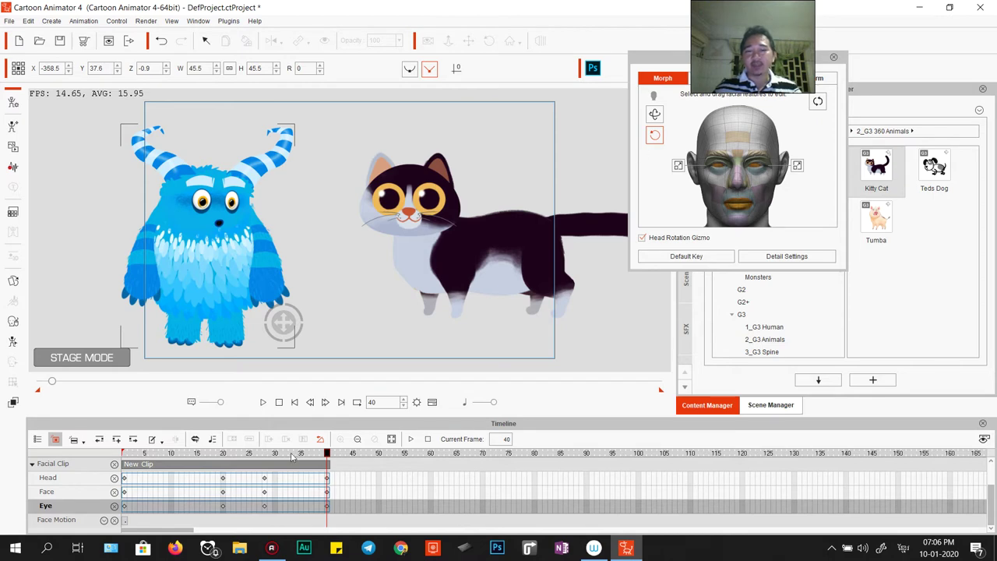
Step: At frame 50, apply the Happy_3 expression from the 01-Happy style and turn the monster's head up, away from the cat
drag(327, 455, 360, 456)
drag(377, 460, 381, 460)
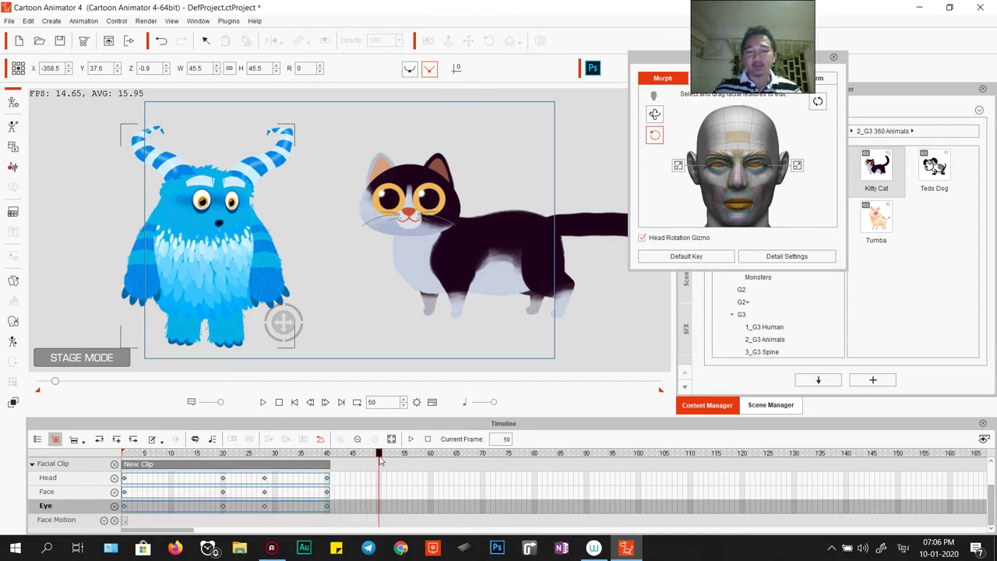
click(724, 79)
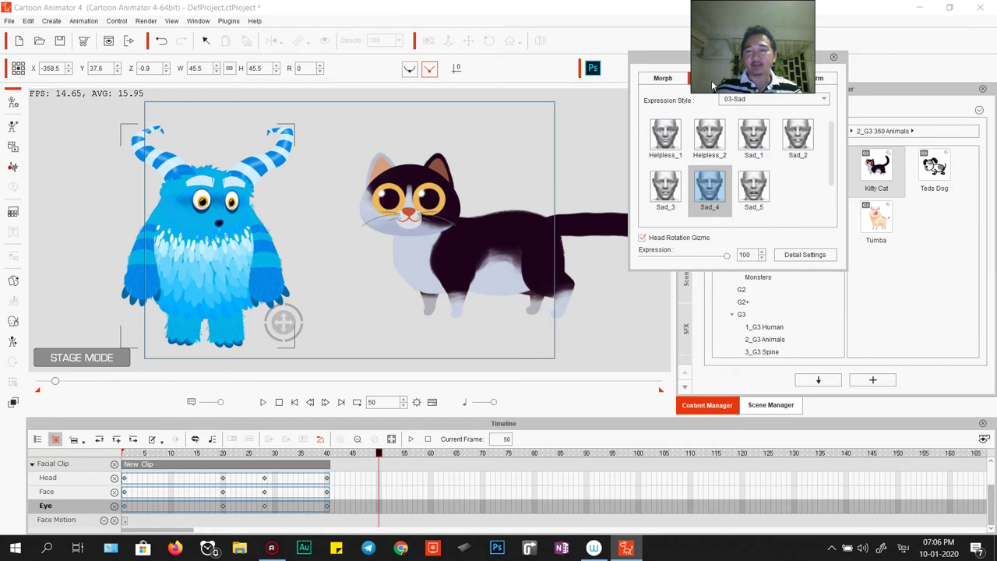
click(751, 100)
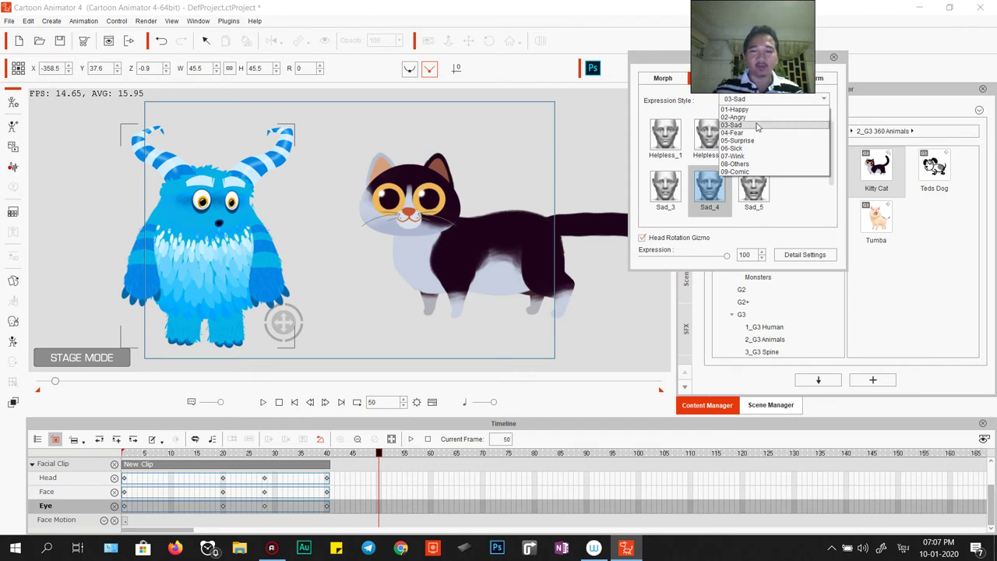
click(824, 110)
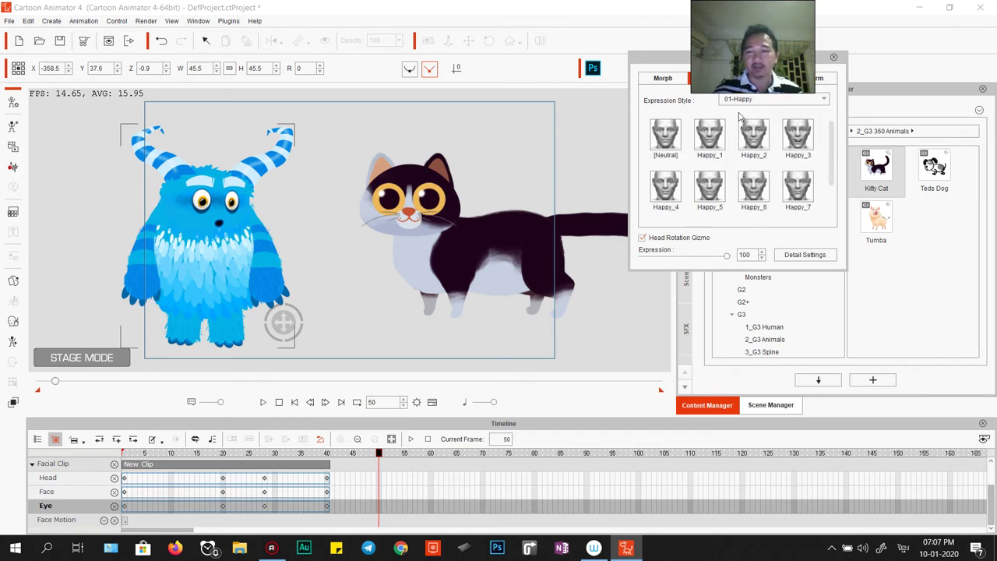
click(804, 135)
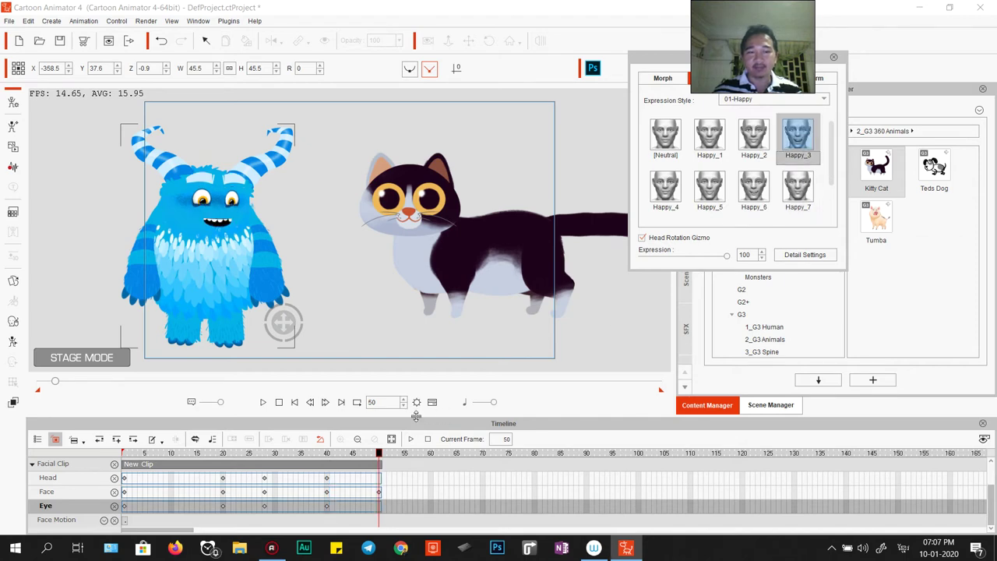
drag(285, 317, 98, 134)
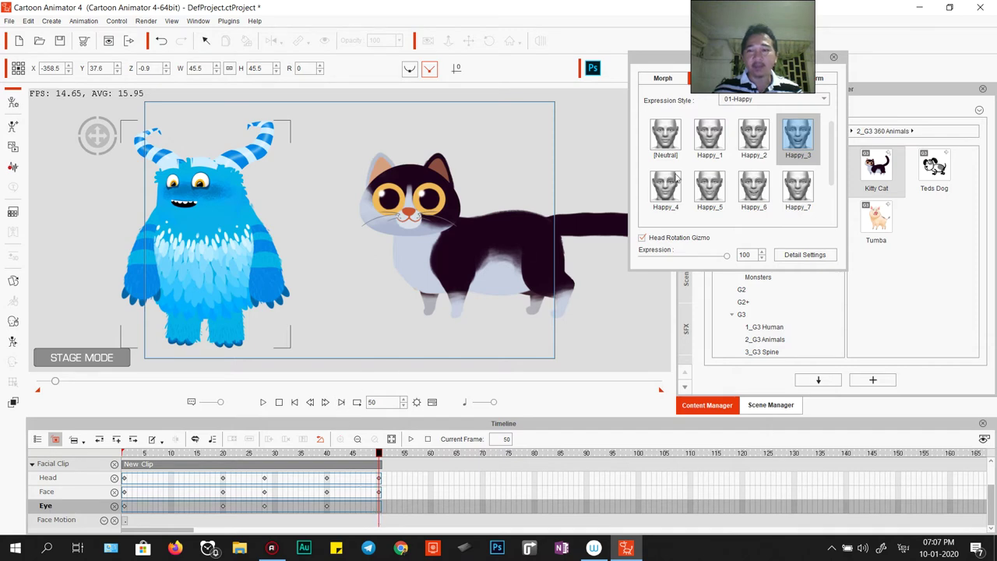
Step: At frame 60, return the monster's head and face to the default key and play the animation
click(662, 77)
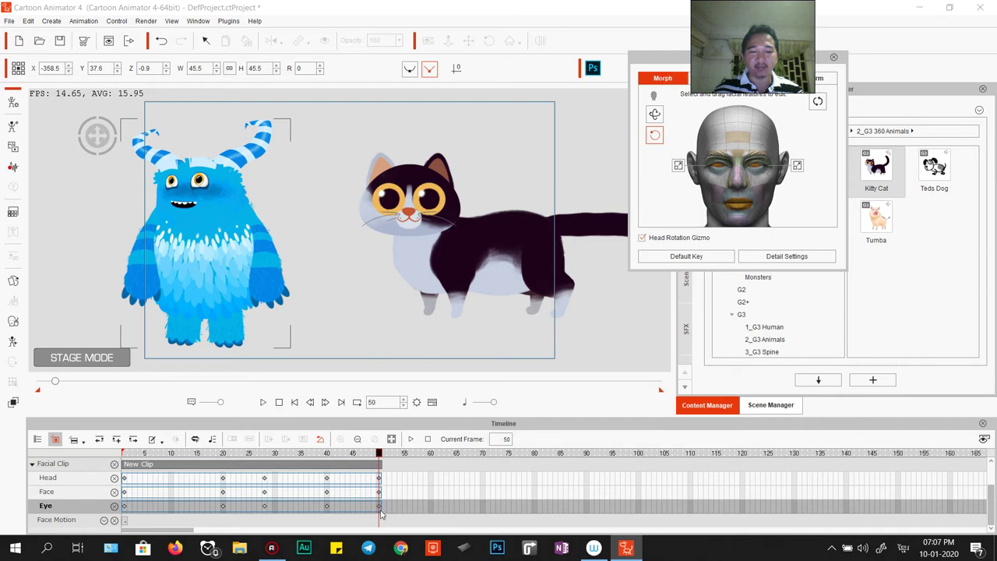
drag(381, 457, 432, 460)
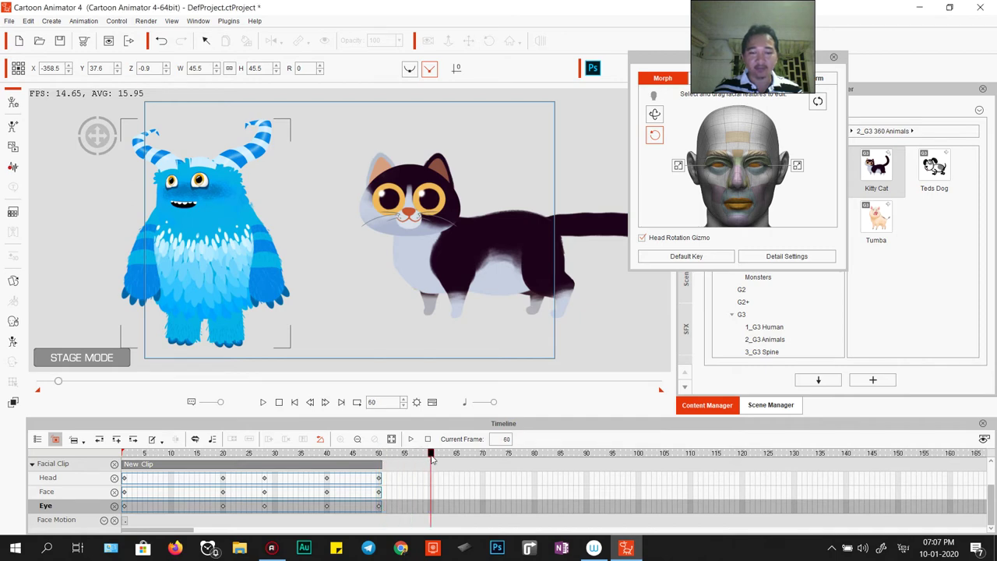
click(707, 258)
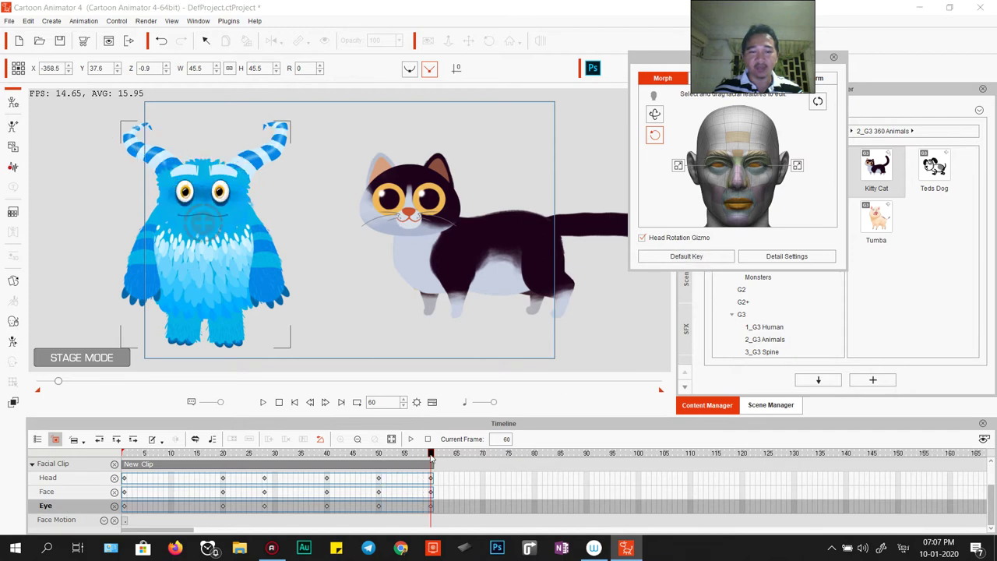
key(space)
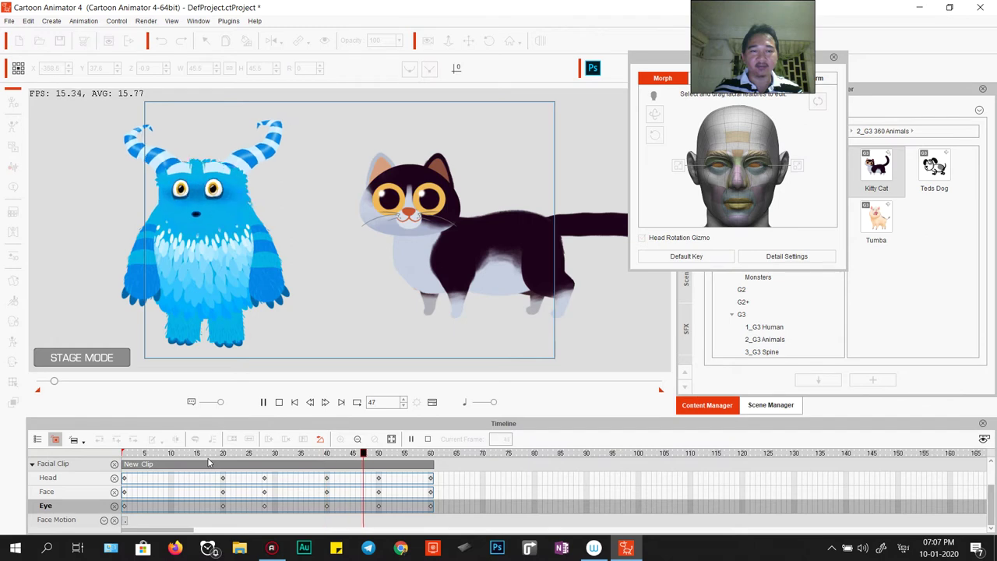
key(space)
Step: At frame 70, set the monster's default pose as keys on the Head, Face and Eye tracks
click(431, 480)
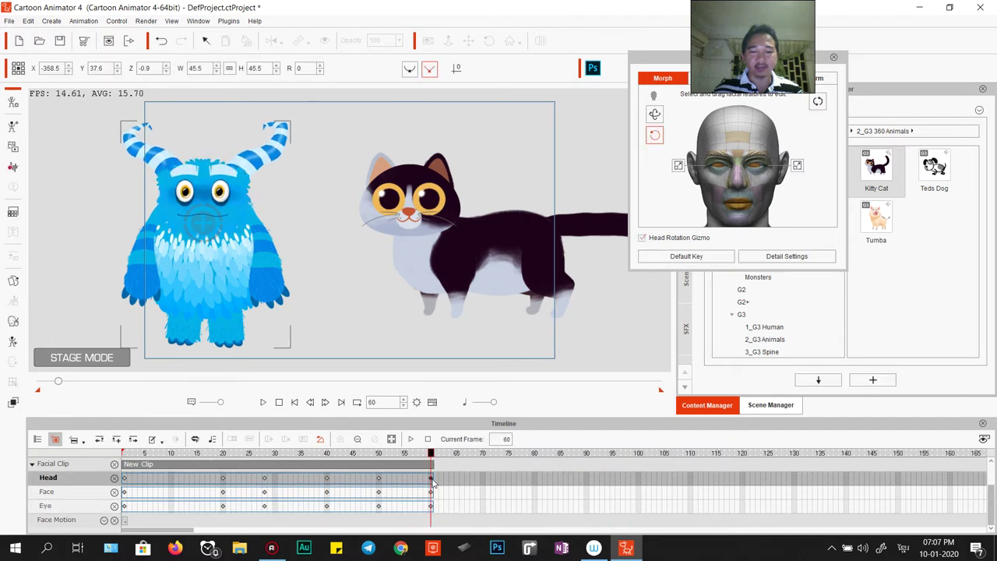
click(481, 480)
click(430, 479)
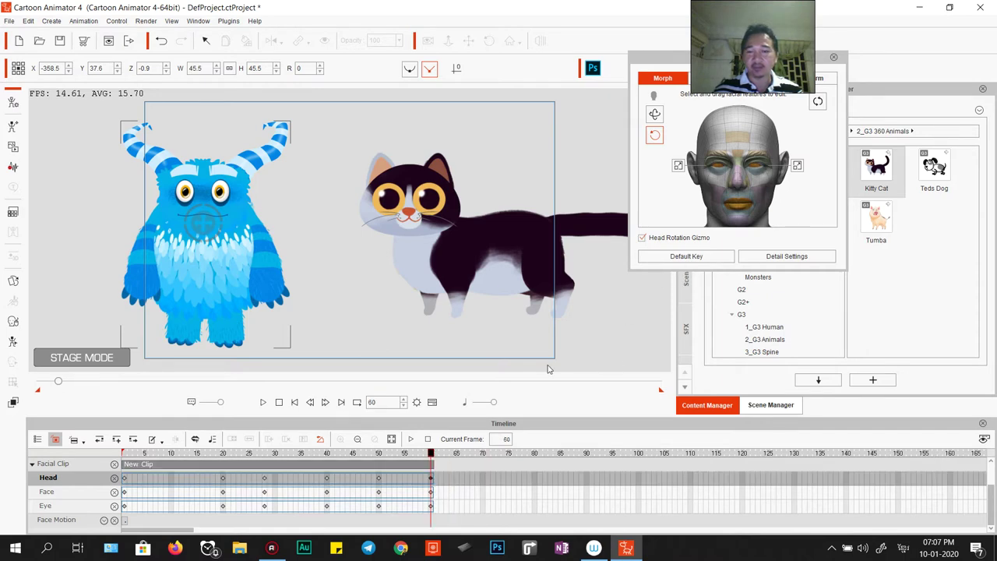
click(481, 482)
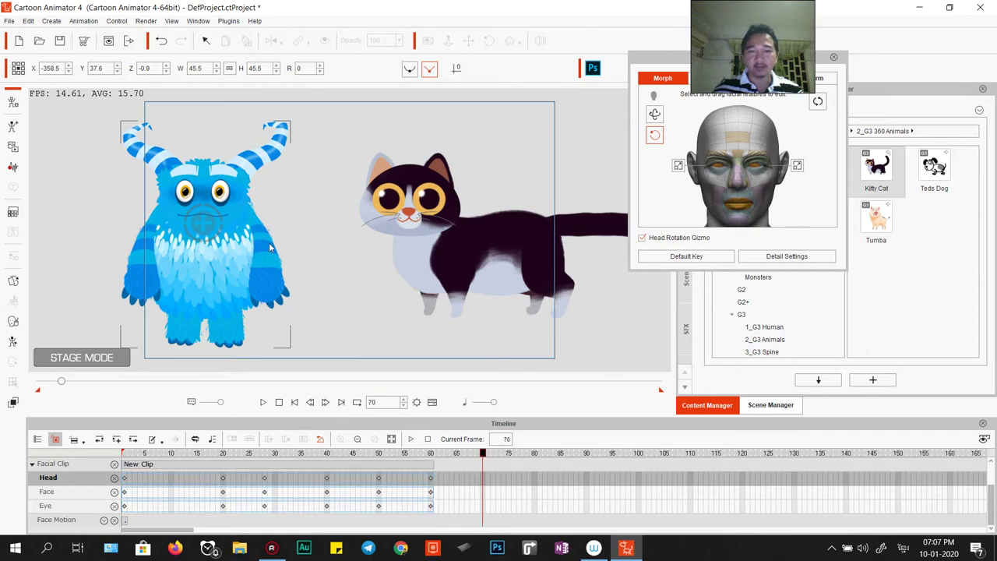
drag(199, 217, 200, 218)
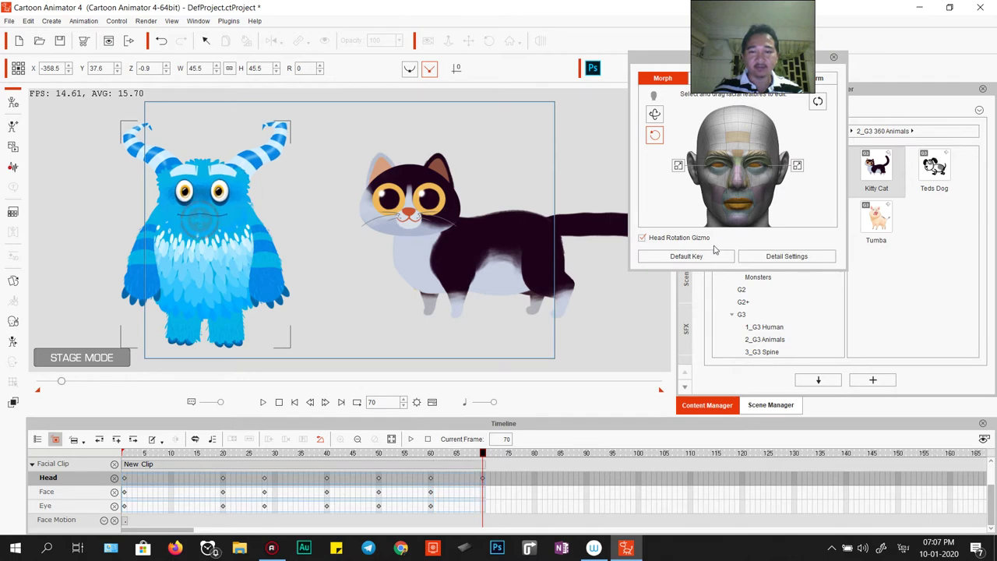
Step: Delete the frame 60 keys of the Head, Face and Eye tracks and copy their frame 50 keys to frame 60
click(433, 506)
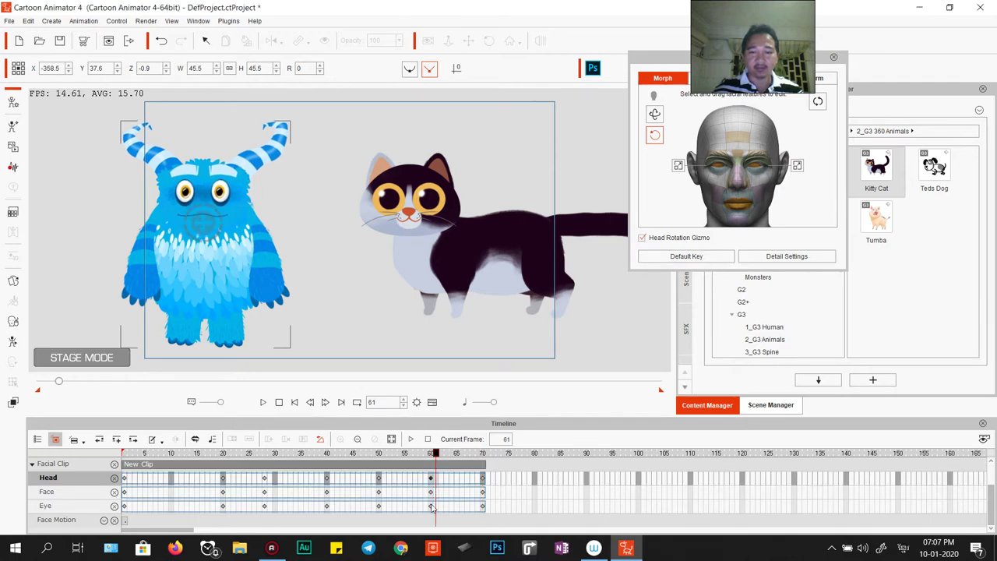
click(430, 501)
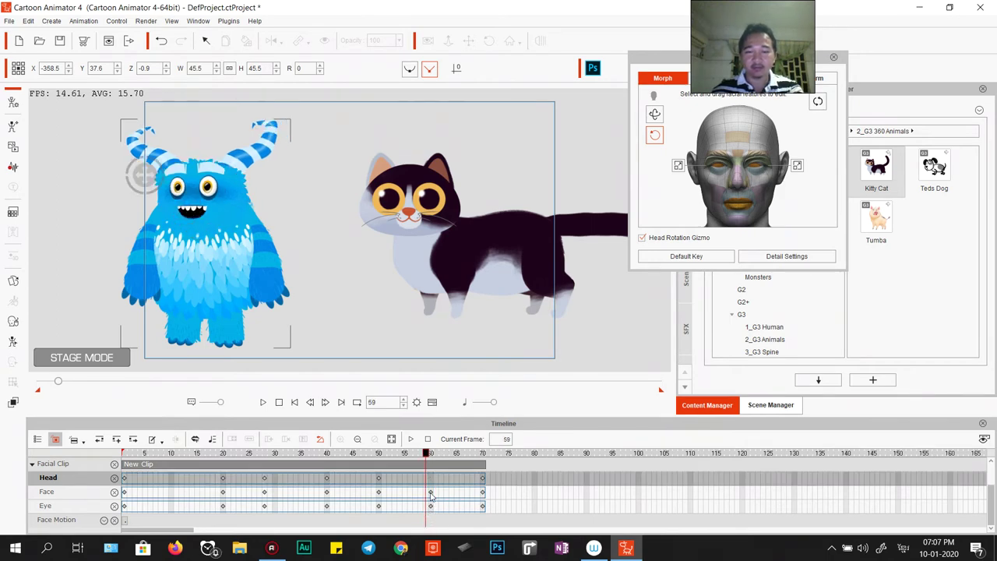
click(436, 505)
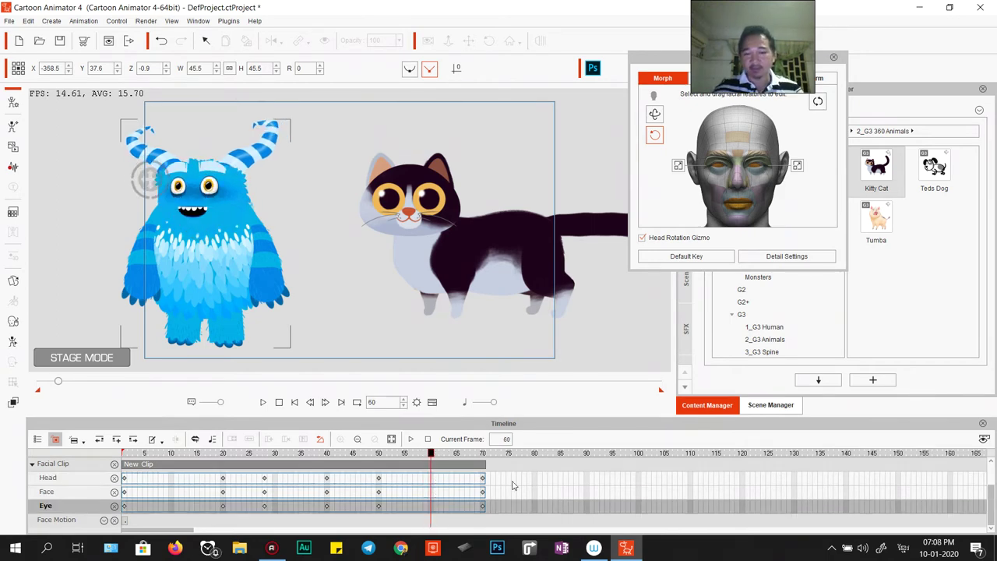
click(380, 478)
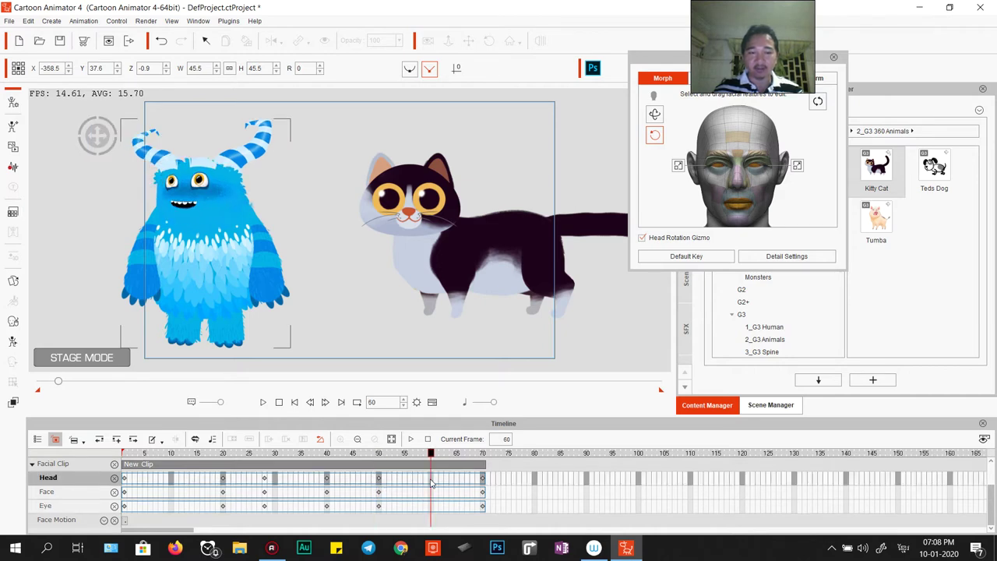
click(430, 495)
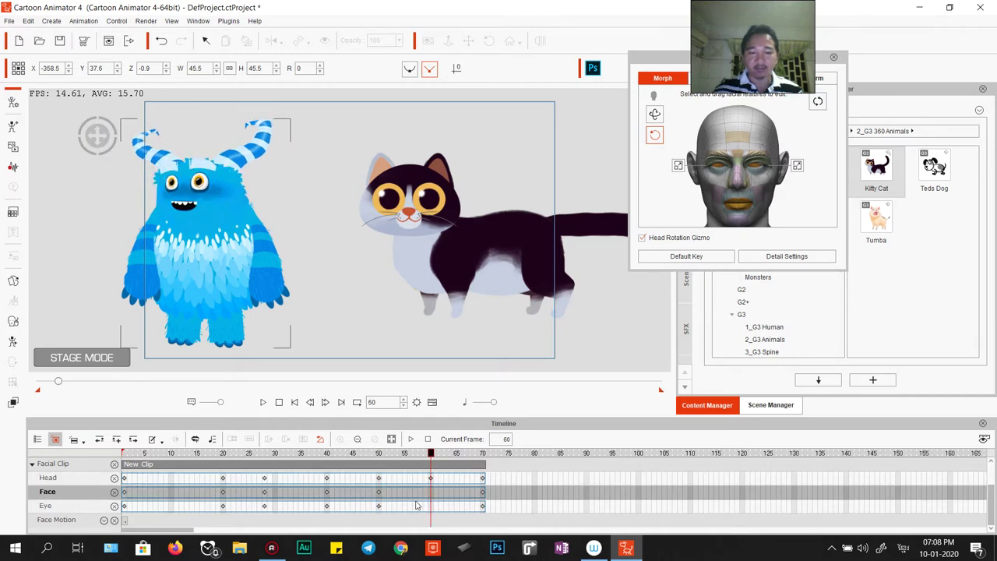
click(379, 507)
click(431, 507)
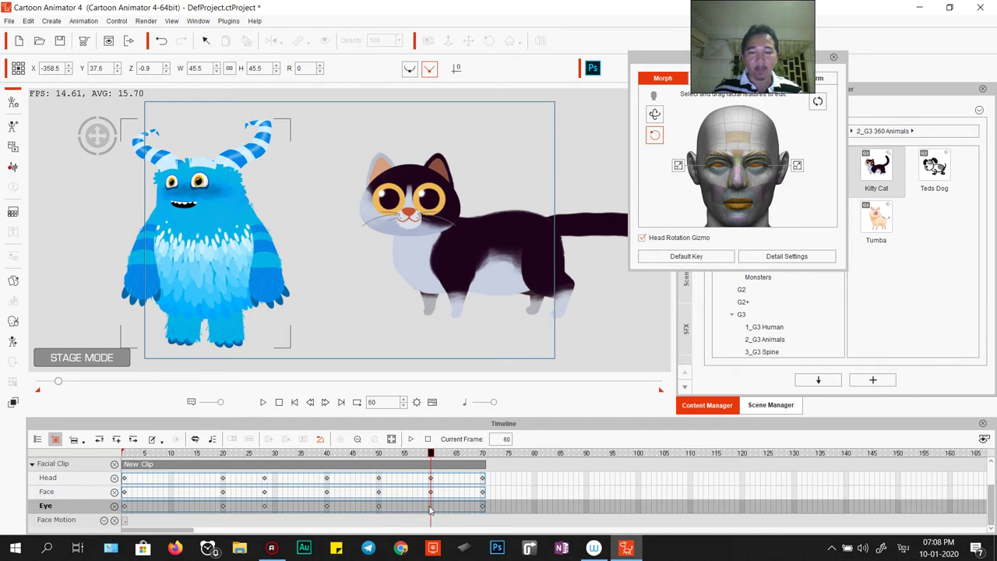
Step: Play the animation from the start to check how the happy pose holds between frames 50 and 60
key(space)
click(375, 479)
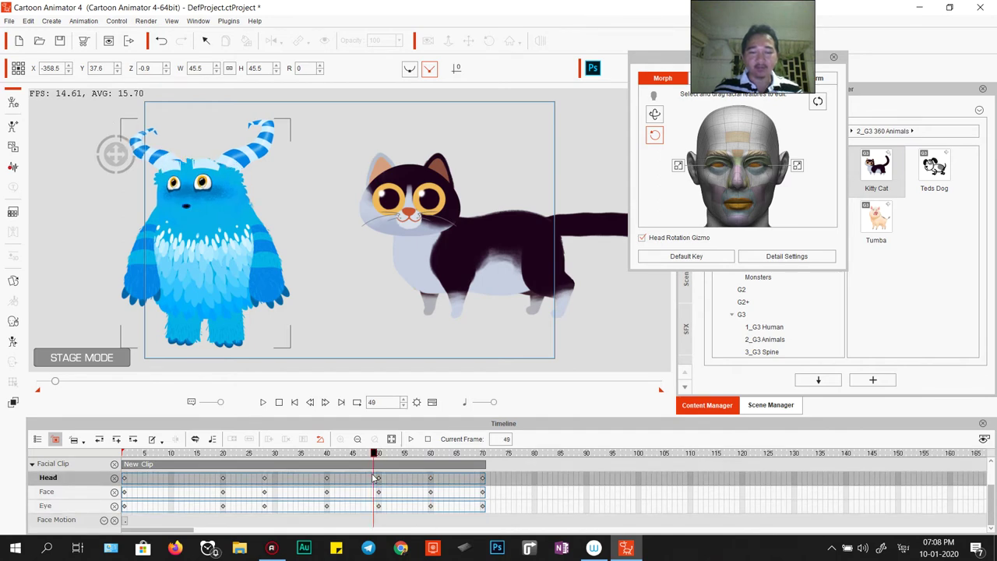
key(space)
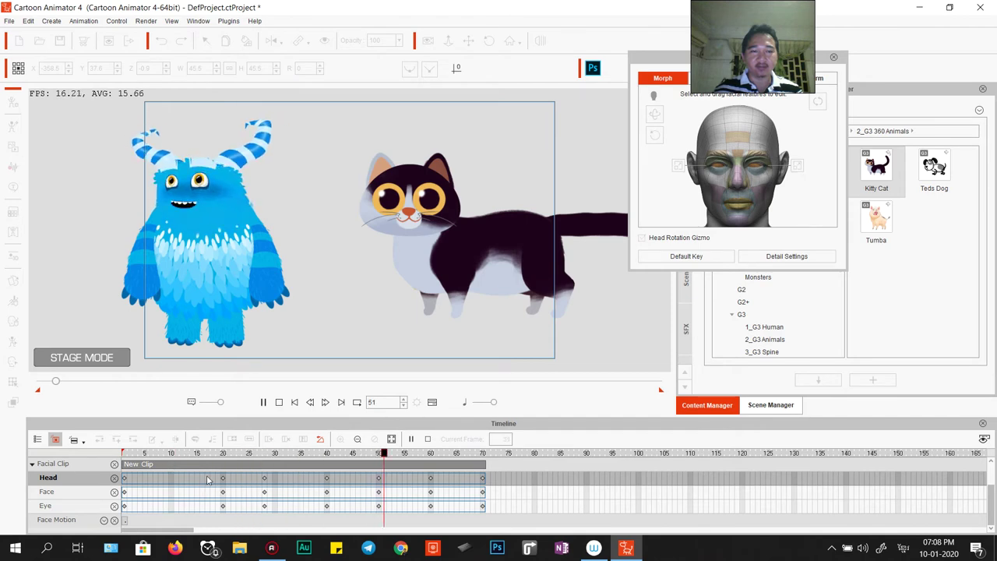
Step: At frame 80, apply the Sad_5 expression from the 03-Sad style and play back the animation
click(483, 479)
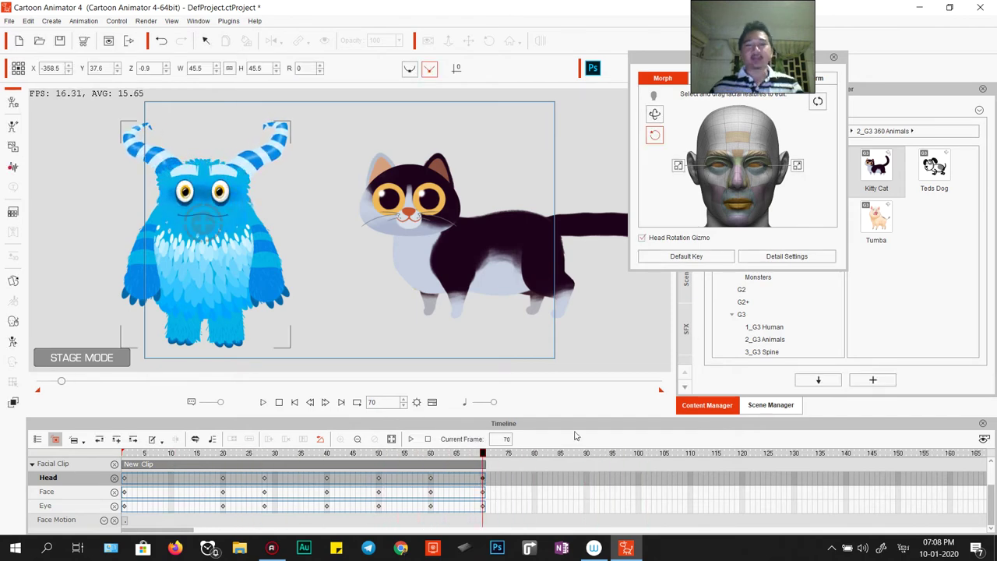
click(715, 81)
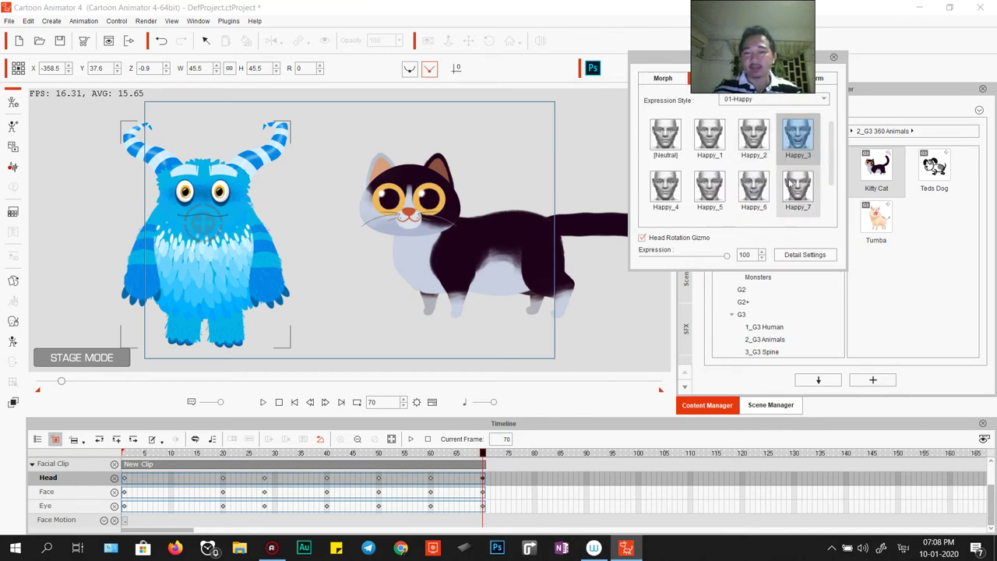
click(774, 100)
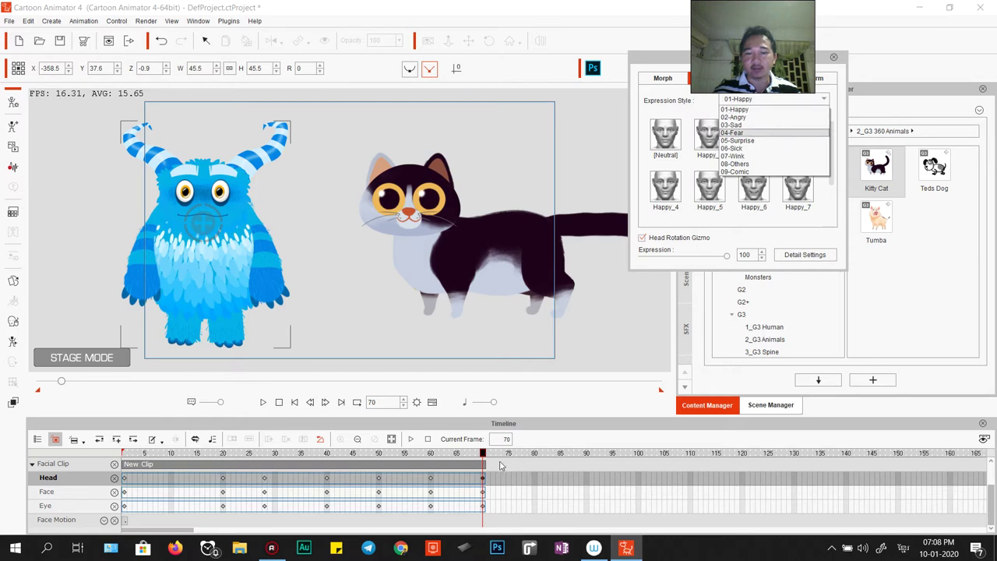
click(536, 460)
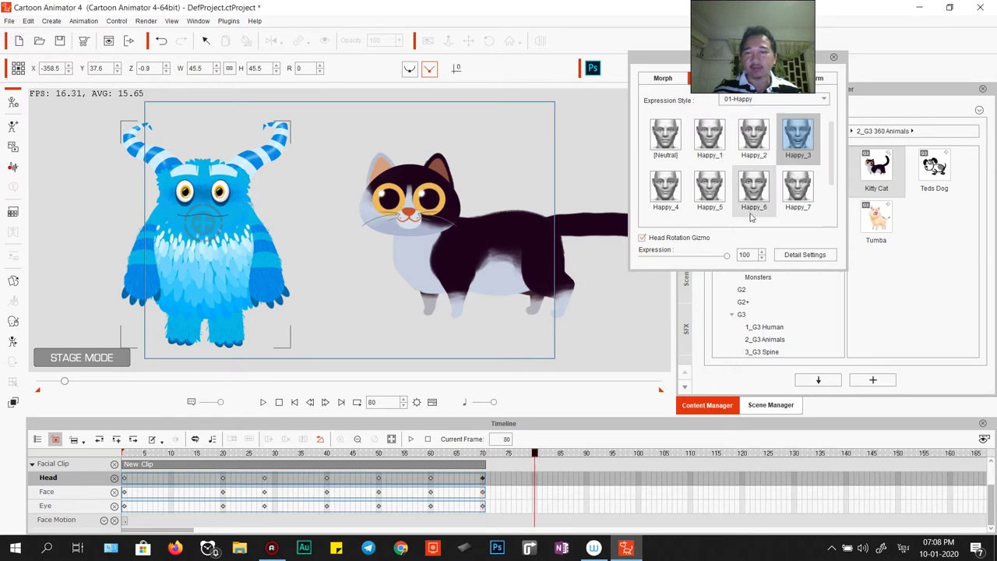
click(747, 100)
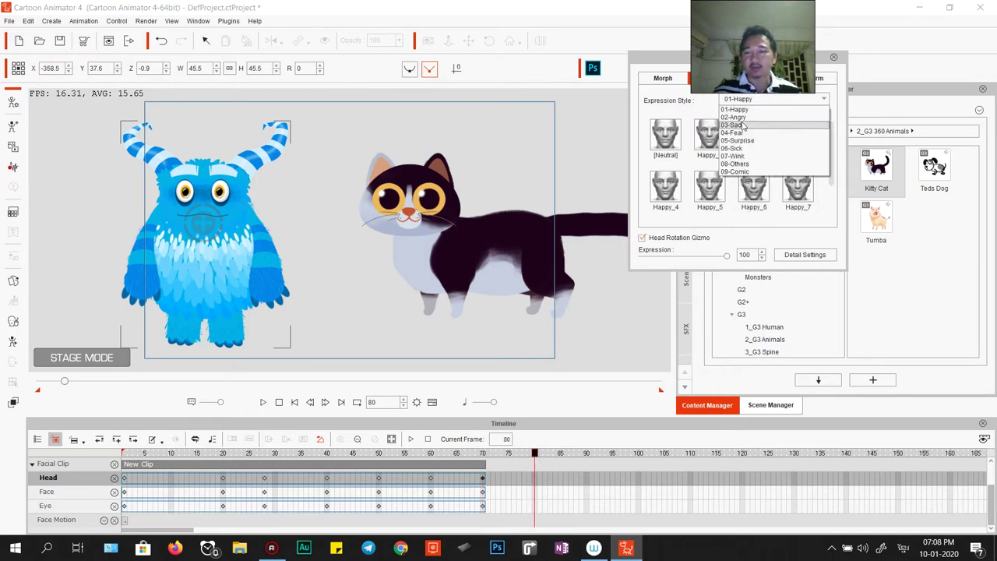
click(744, 125)
click(715, 189)
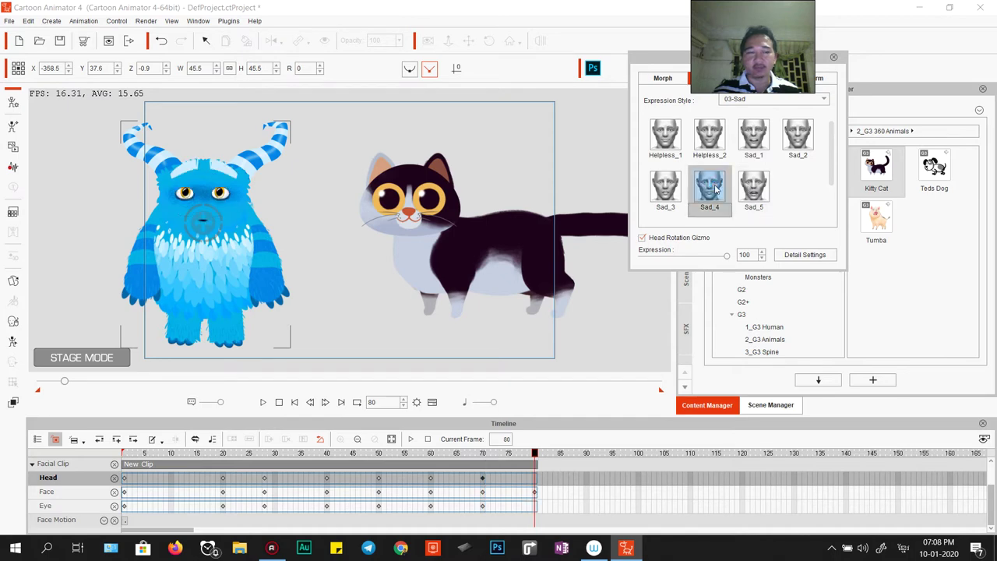
click(754, 187)
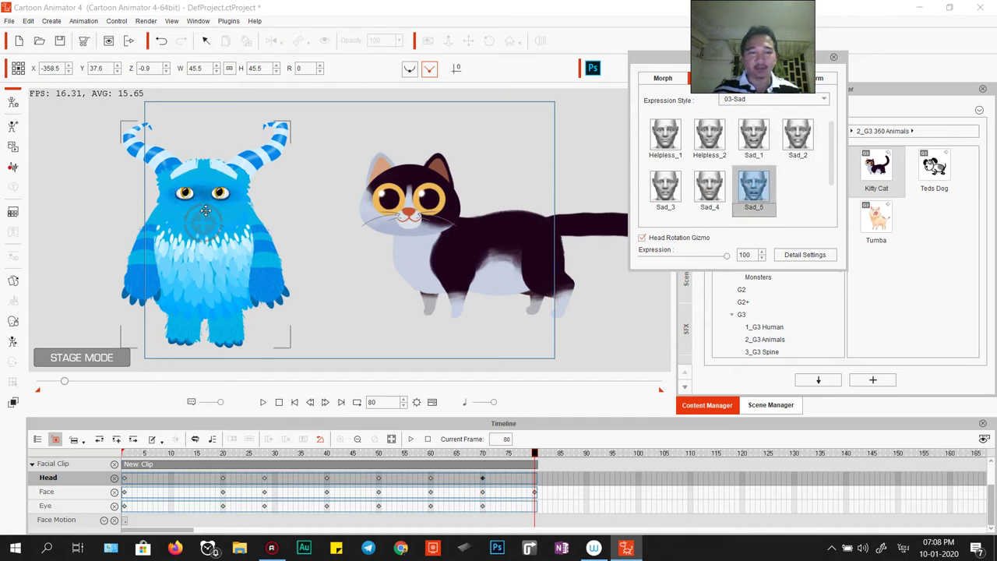
drag(535, 461, 458, 462)
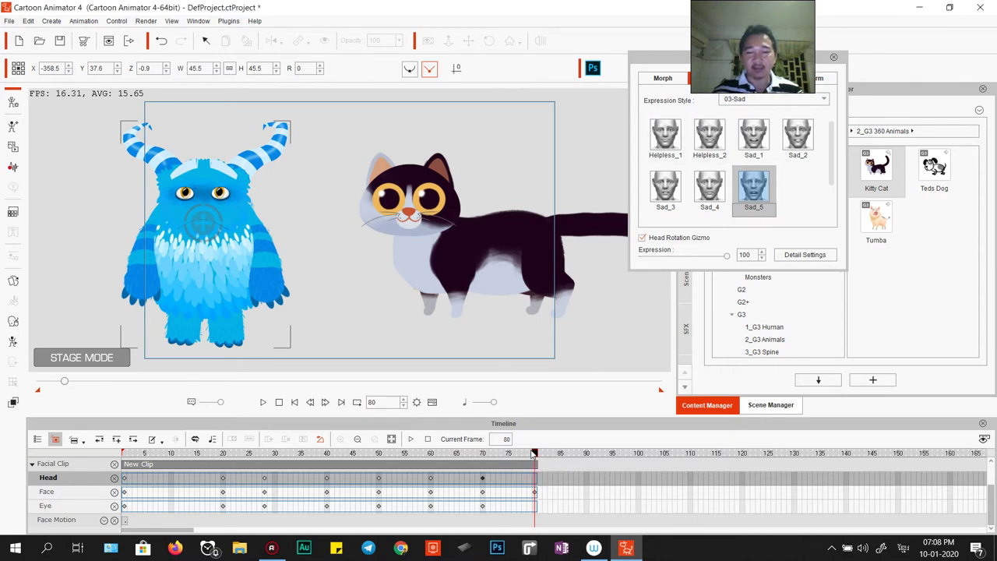
key(space)
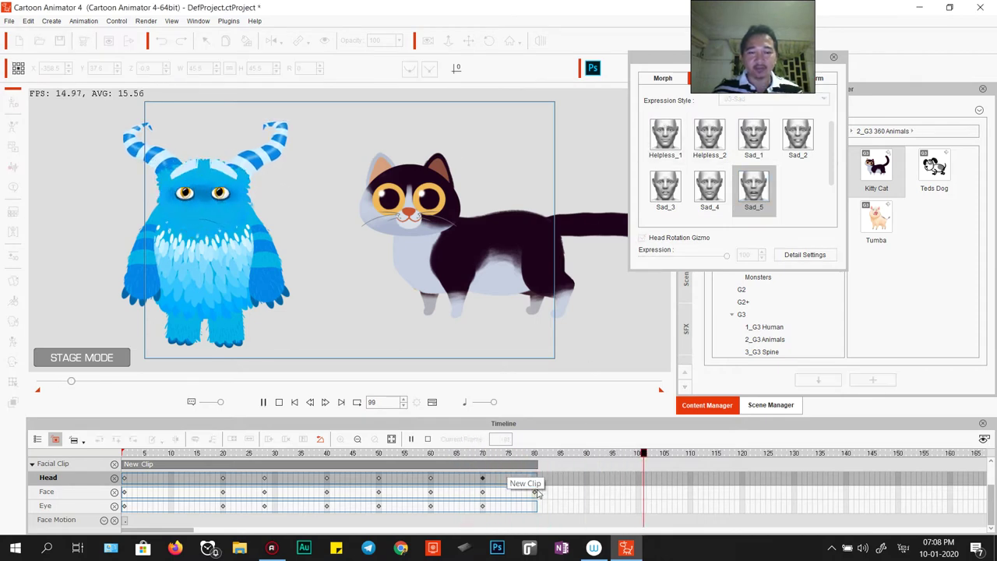
Step: On the frame 80 Face key, transform the monster's right brow down to about Y 103.4 and lower the left brow to match
click(535, 495)
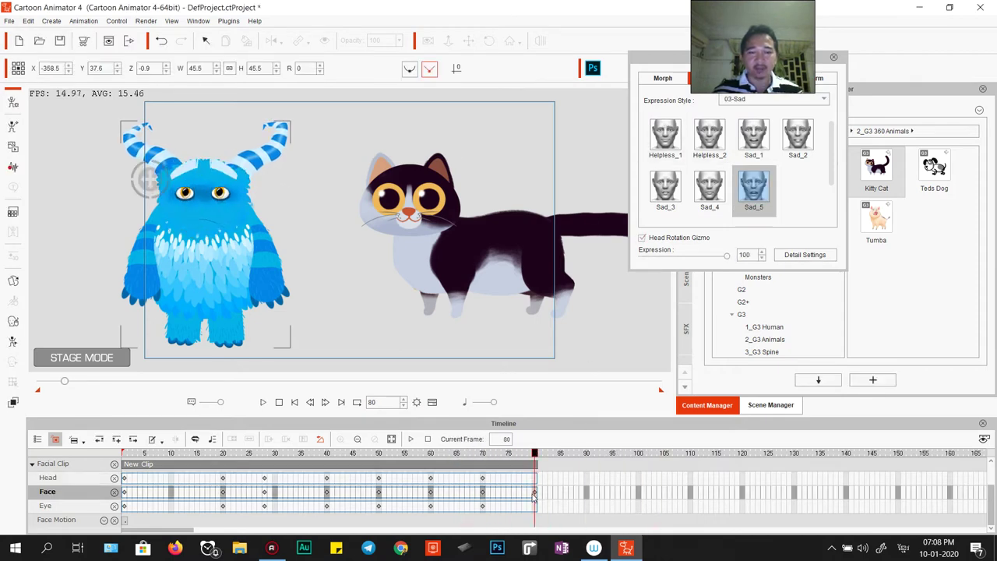
click(767, 82)
click(767, 82)
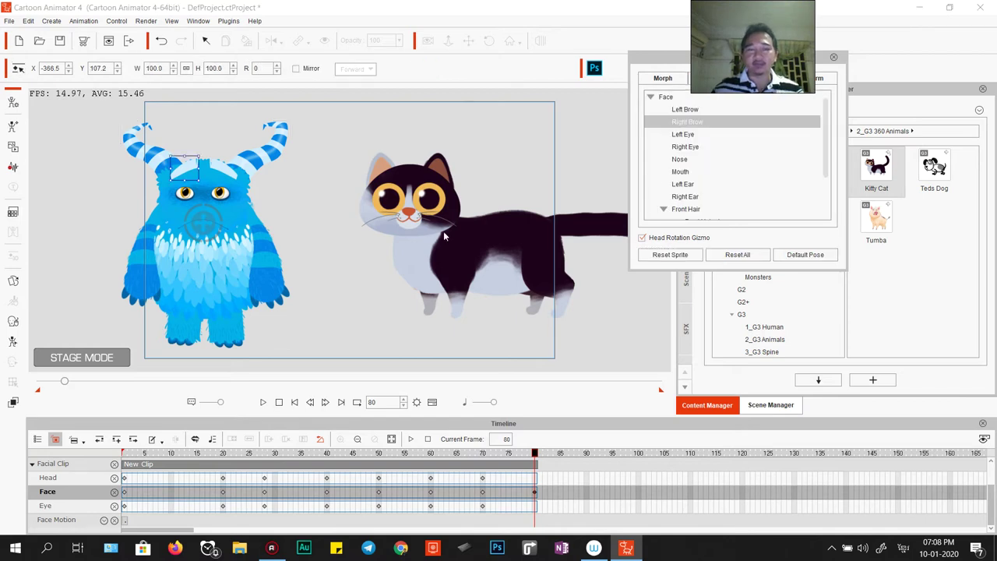
click(185, 193)
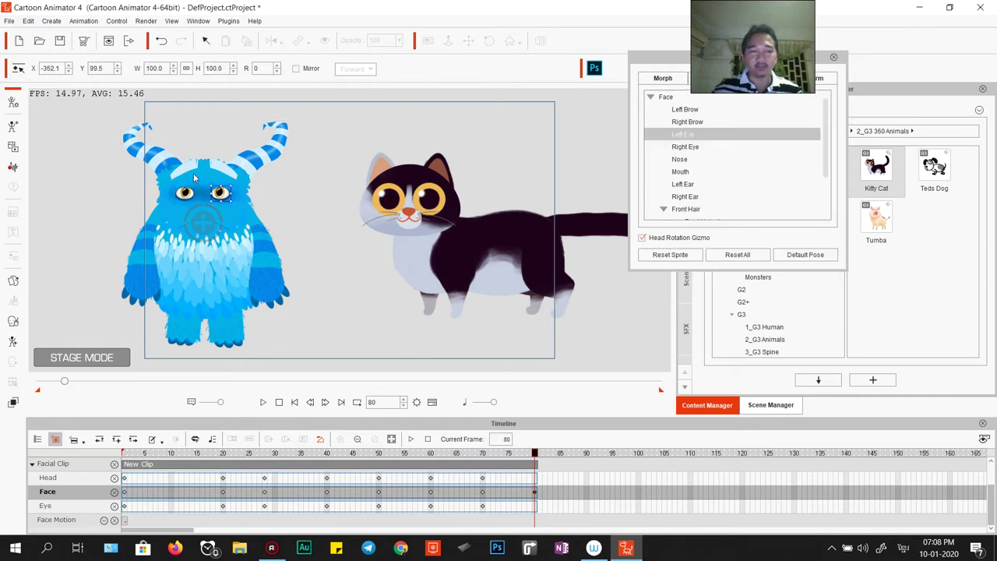
click(187, 170)
click(185, 196)
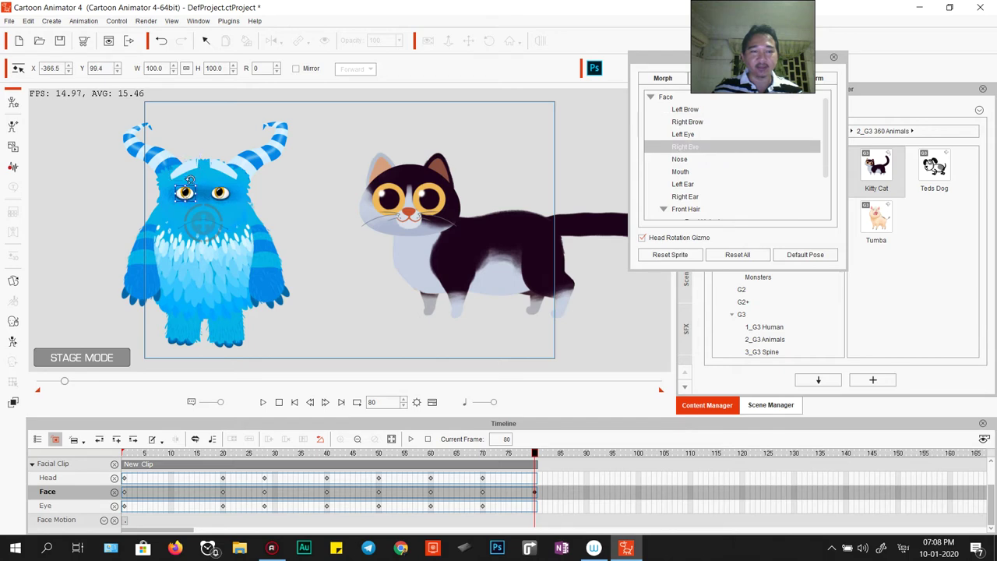
click(190, 170)
drag(189, 165, 189, 174)
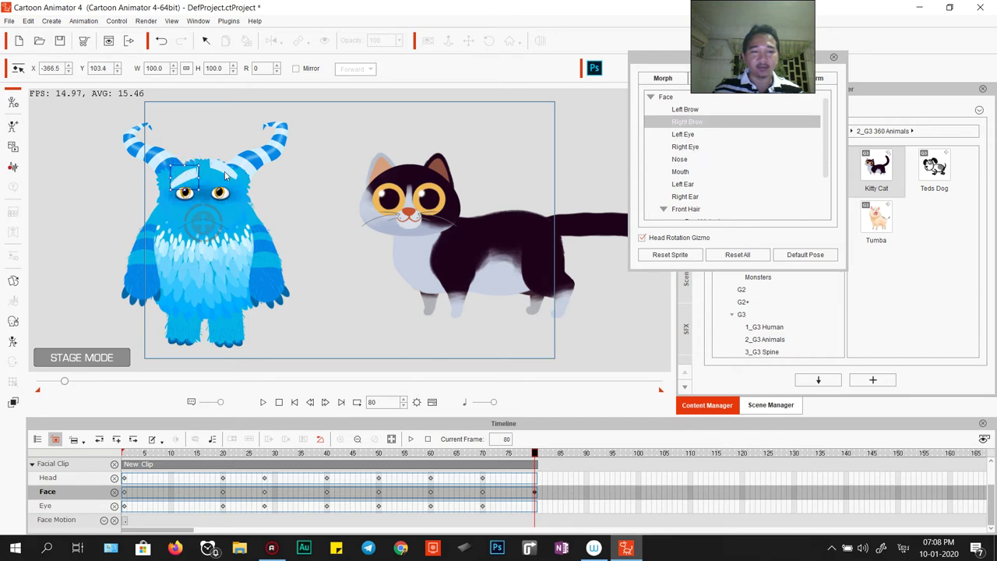
click(222, 168)
click(221, 165)
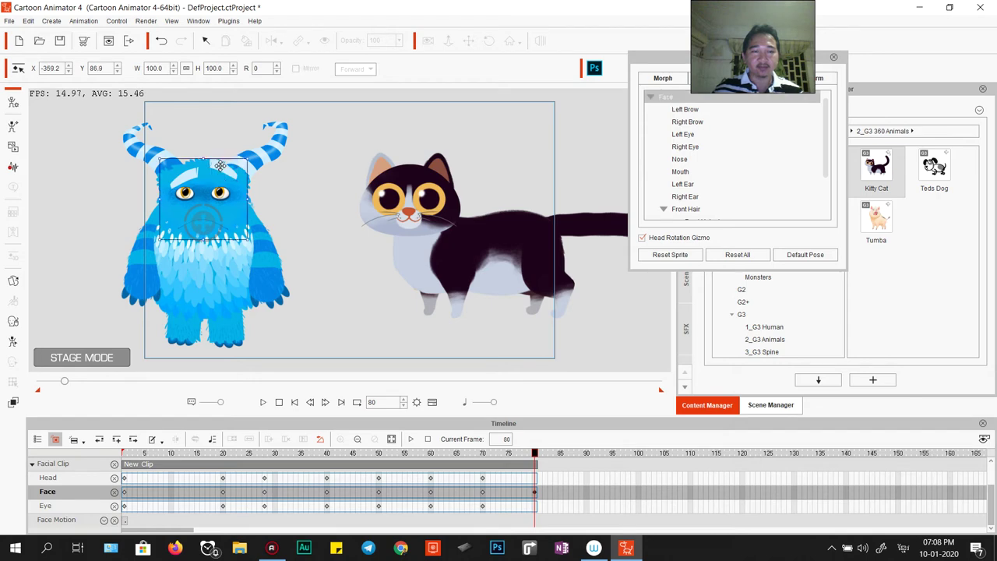
click(220, 165)
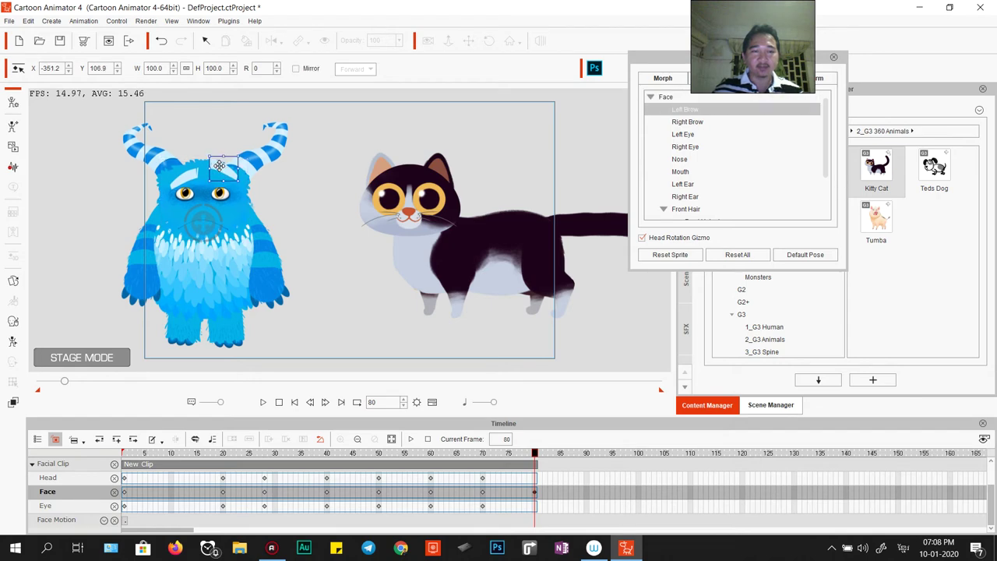
Step: Lower the monster's right eye to about Y 95.3 and its left eye to about Y 95.4 at frame 80
click(184, 201)
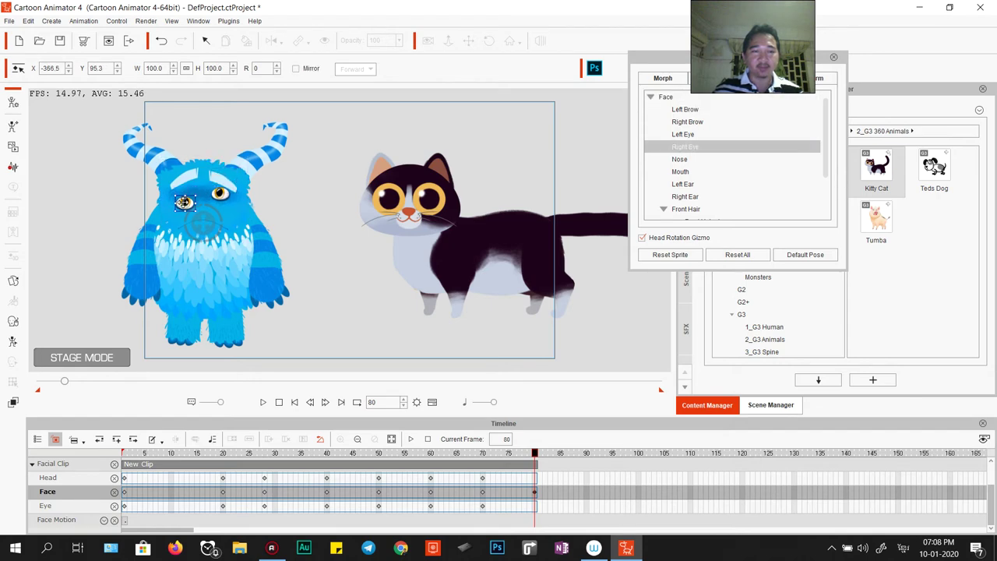
drag(220, 194, 220, 201)
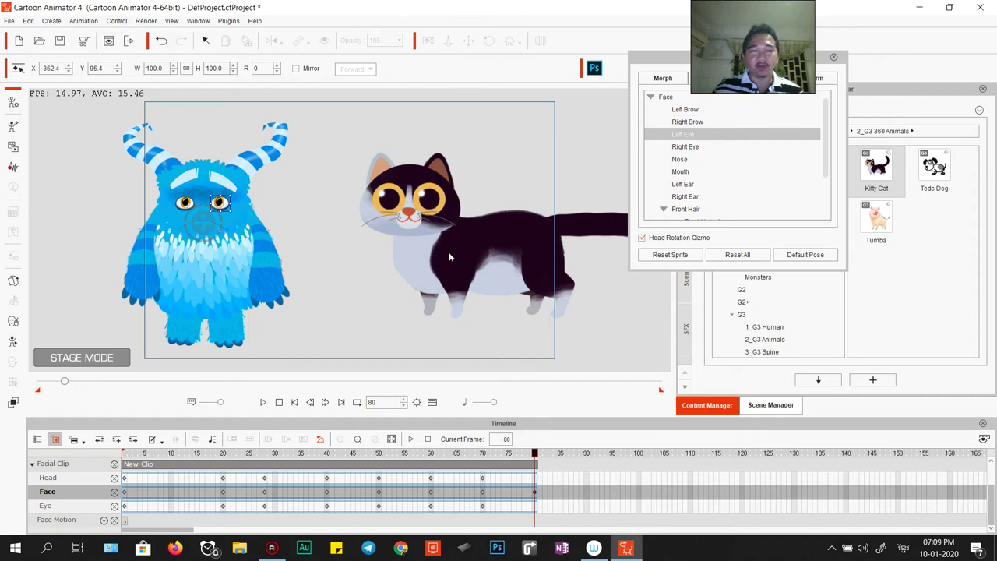
scroll(206, 284, up, 3)
click(194, 179)
scroll(352, 198, up, 4)
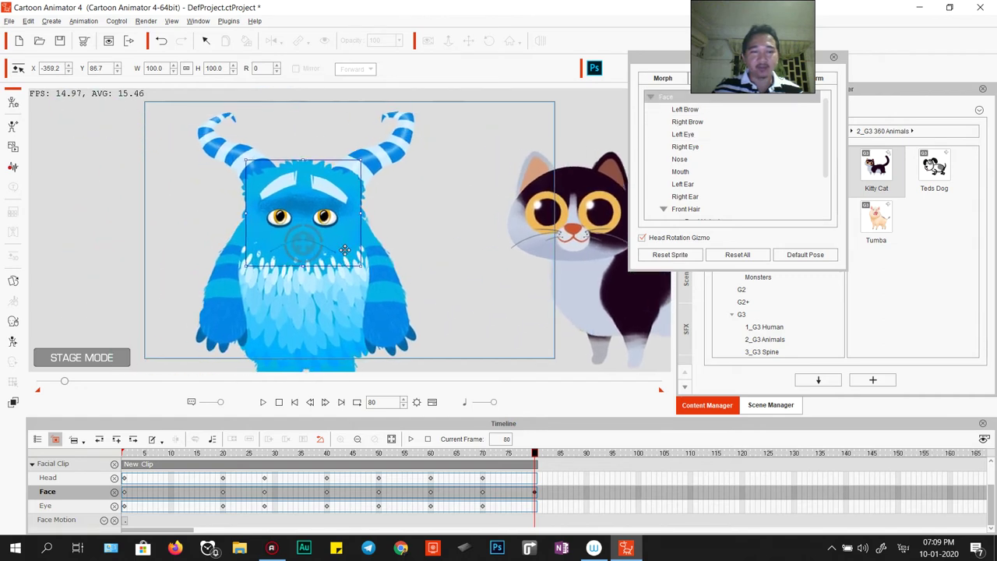
Step: Deform the monster's right and left brows at frame 80, pulling the inner end of each brow down toward the nose
click(804, 81)
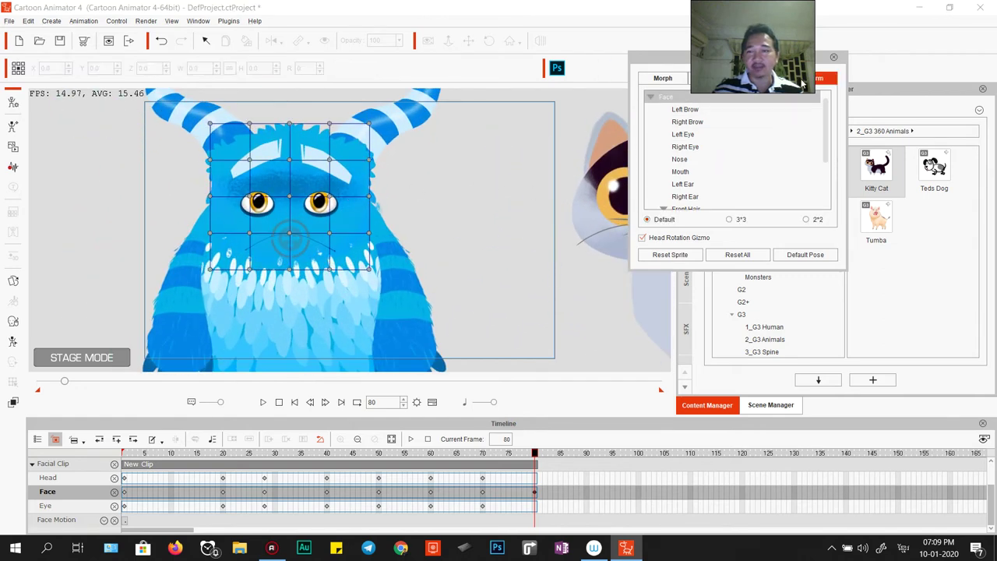
click(265, 154)
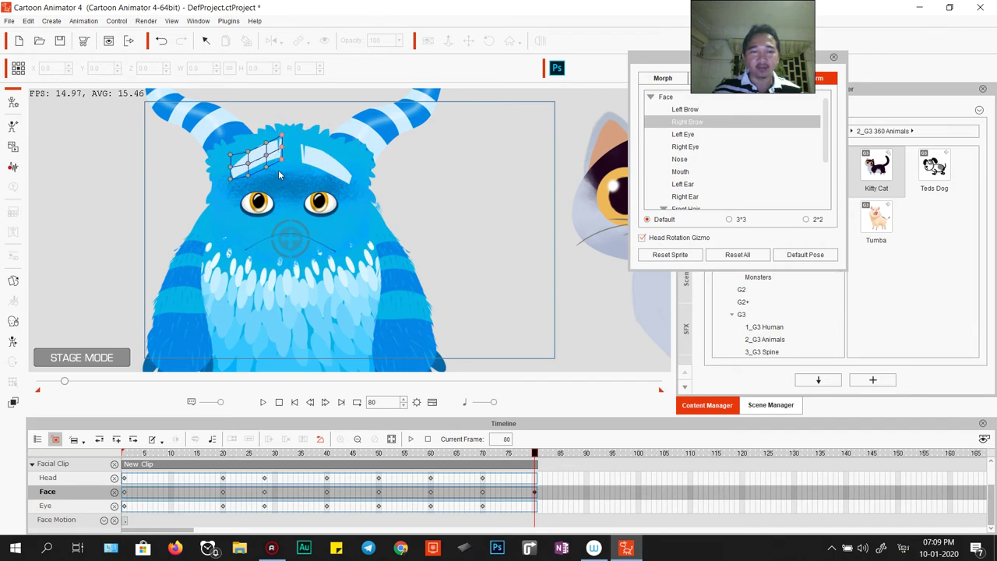
drag(282, 143, 283, 168)
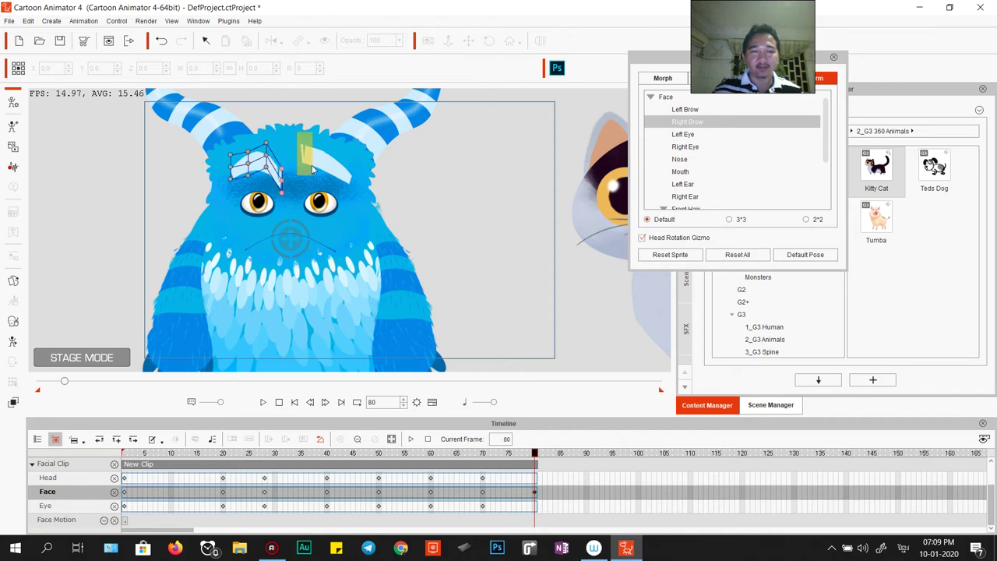
click(304, 145)
drag(286, 121, 301, 179)
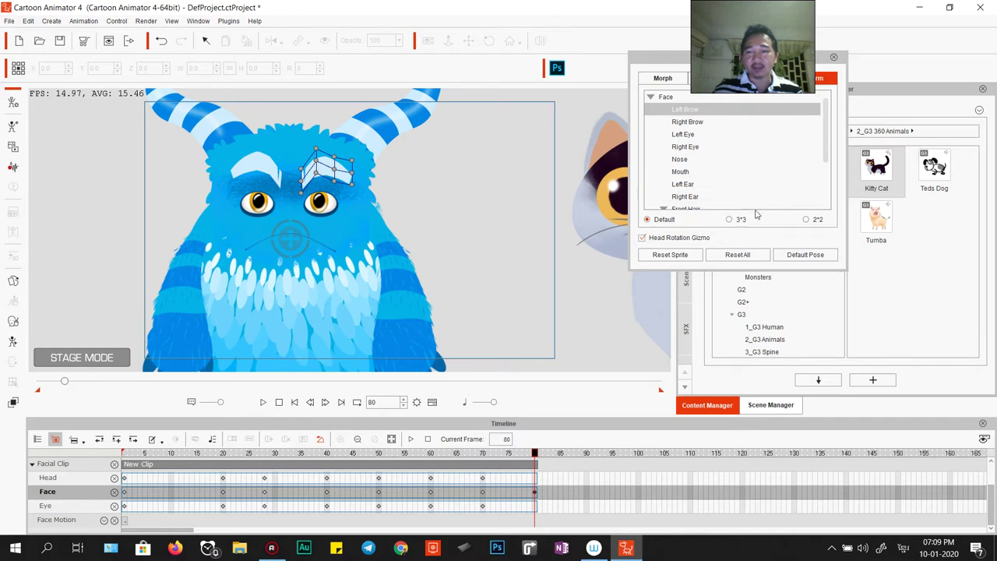
Step: Try the 3*3 and 2*2 deform grids on the left brow, skewing its upper edge inward with the 2*2 grid
click(730, 220)
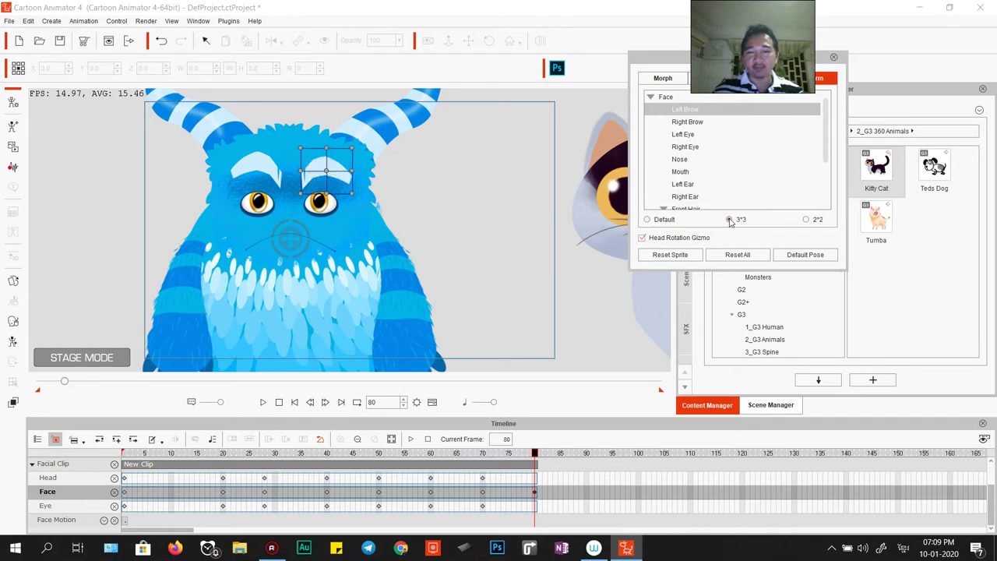
click(806, 220)
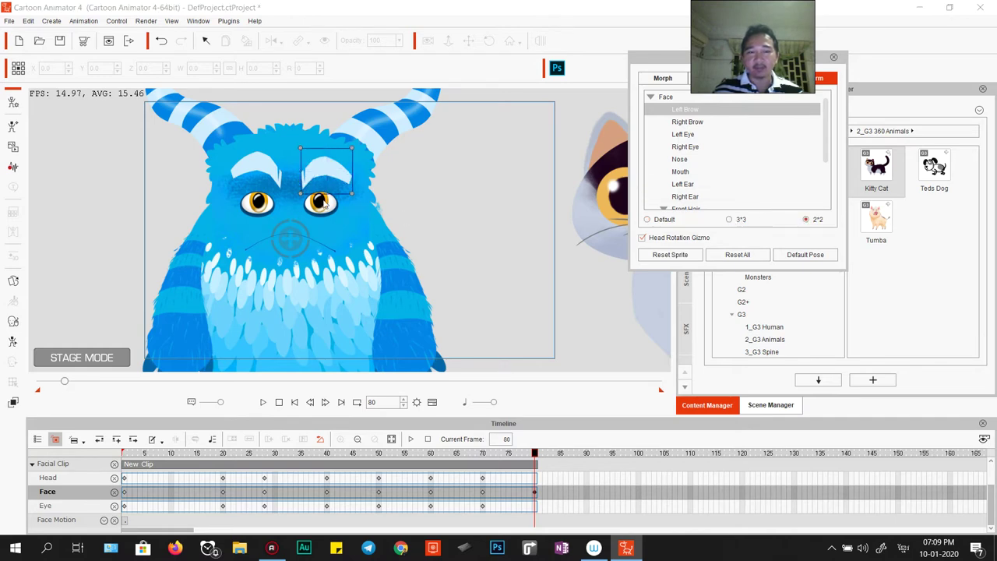
drag(390, 140, 297, 150)
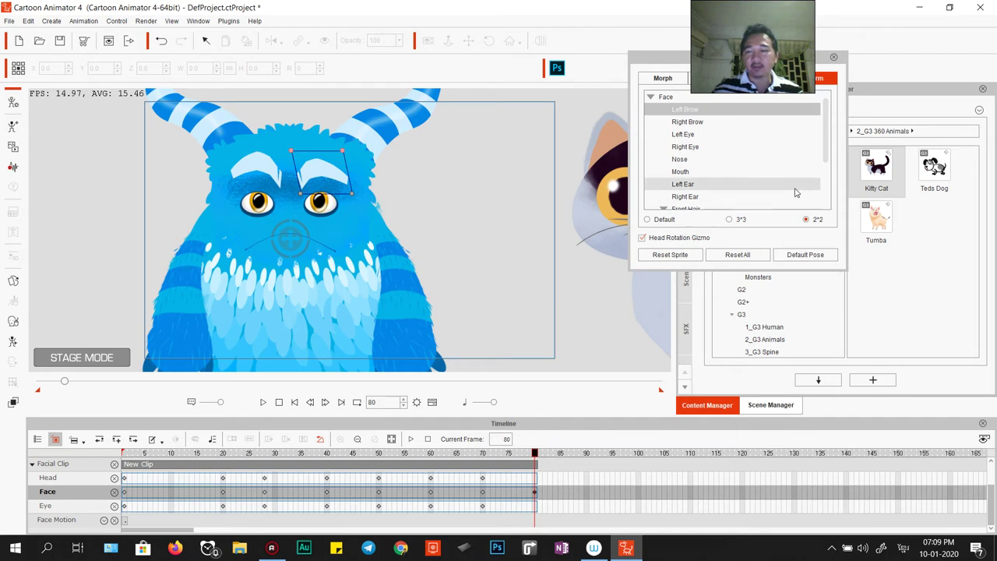
Step: Reset all face deformations on the monster at frame 80
click(655, 239)
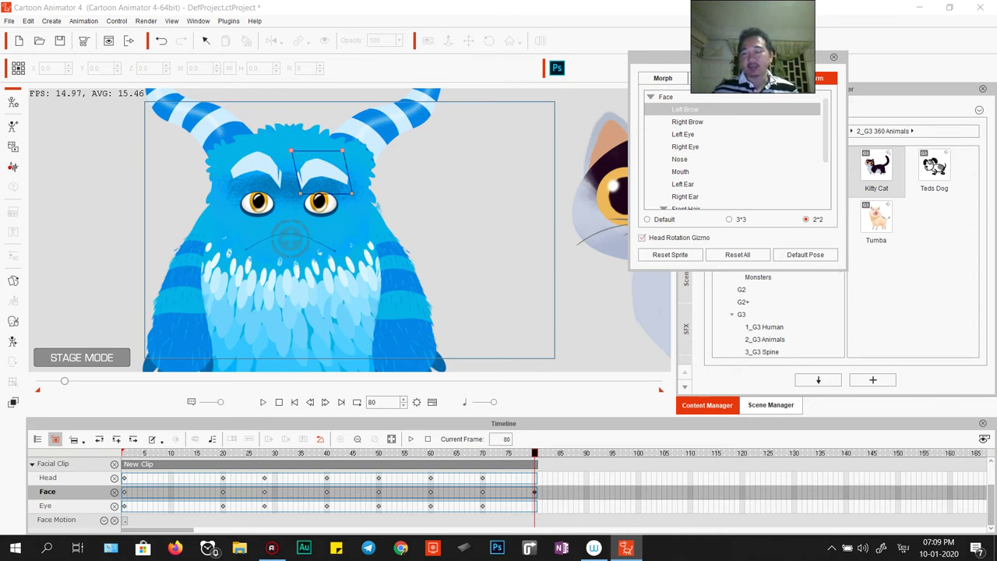
click(747, 261)
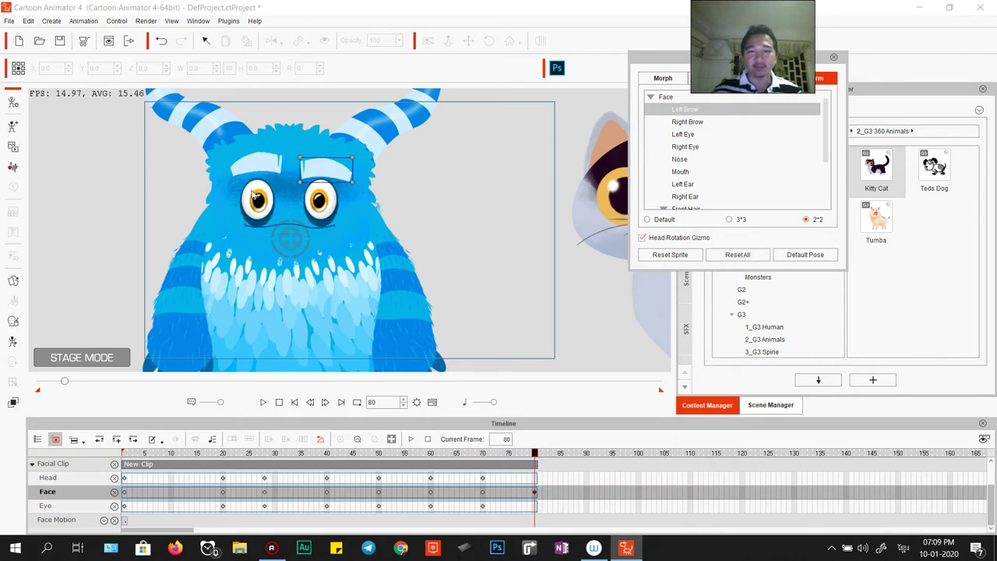
Step: Transform the monster's mouth down to about Y 86.5 at frame 80
click(331, 173)
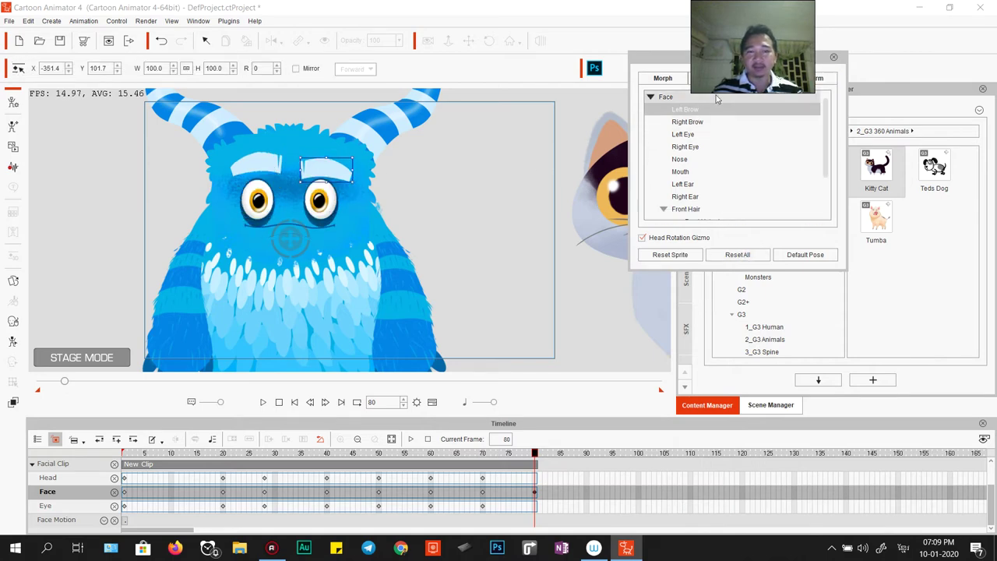
click(268, 224)
drag(269, 226, 266, 243)
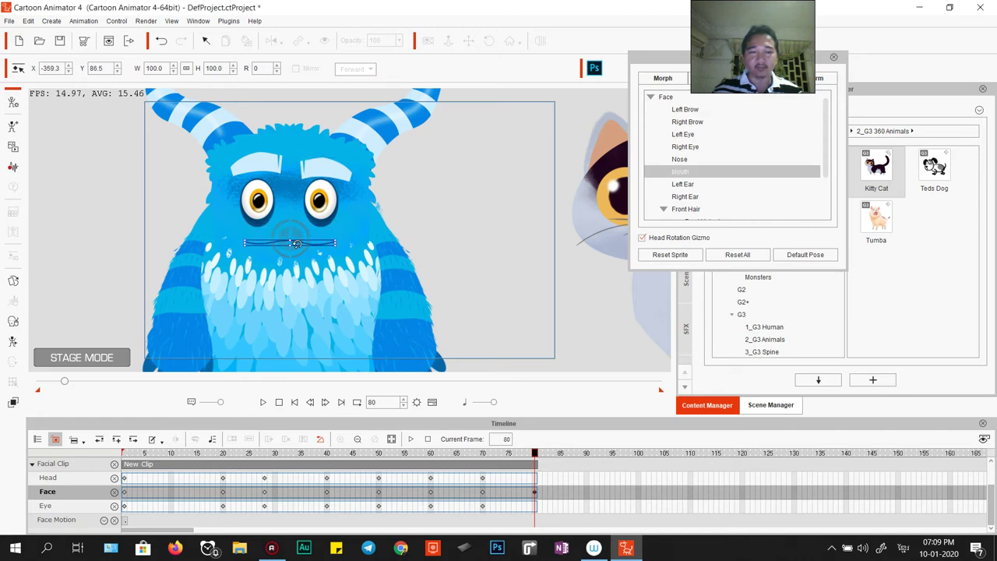
Step: Reset the mouth sprite and all other sprite transforms on the monster's face at frame 80
click(673, 255)
click(737, 259)
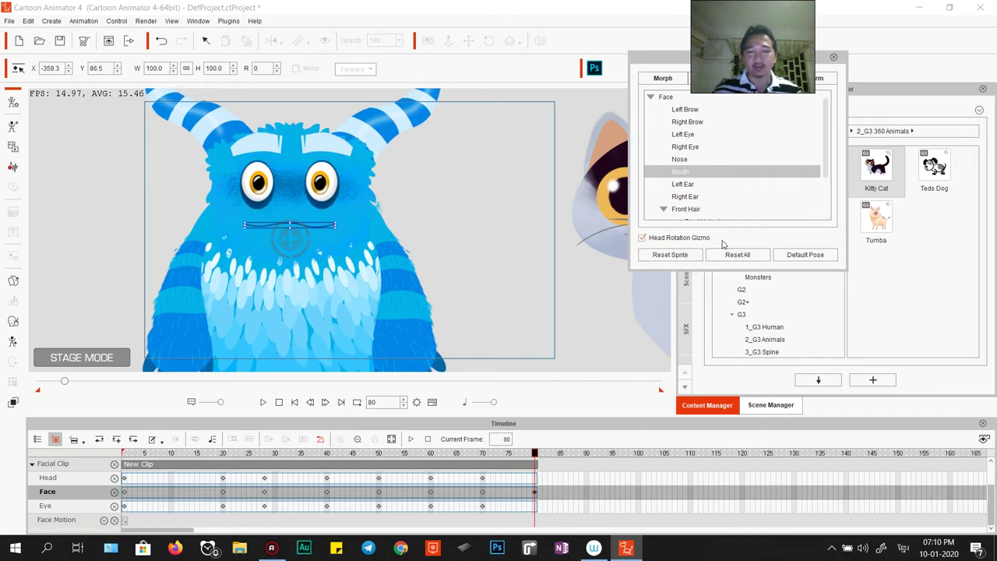
mouse_move(535, 452)
mouse_down()
mouse_move(523, 453)
mouse_move(536, 453)
mouse_up()
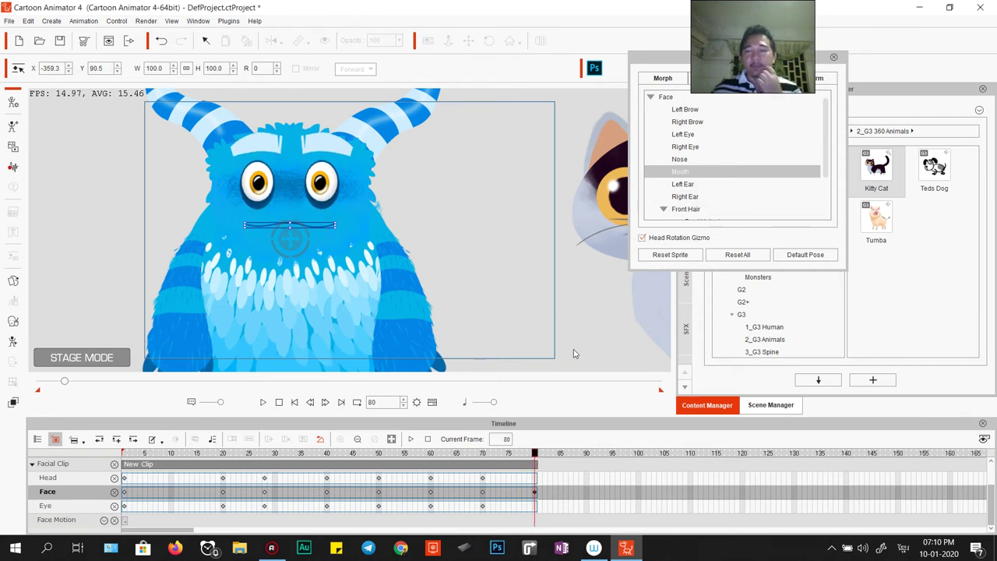
Step: Switch to morph editing, select the Kitty Cat and turn its head sideways with the head rotation gizmo
click(715, 78)
click(662, 78)
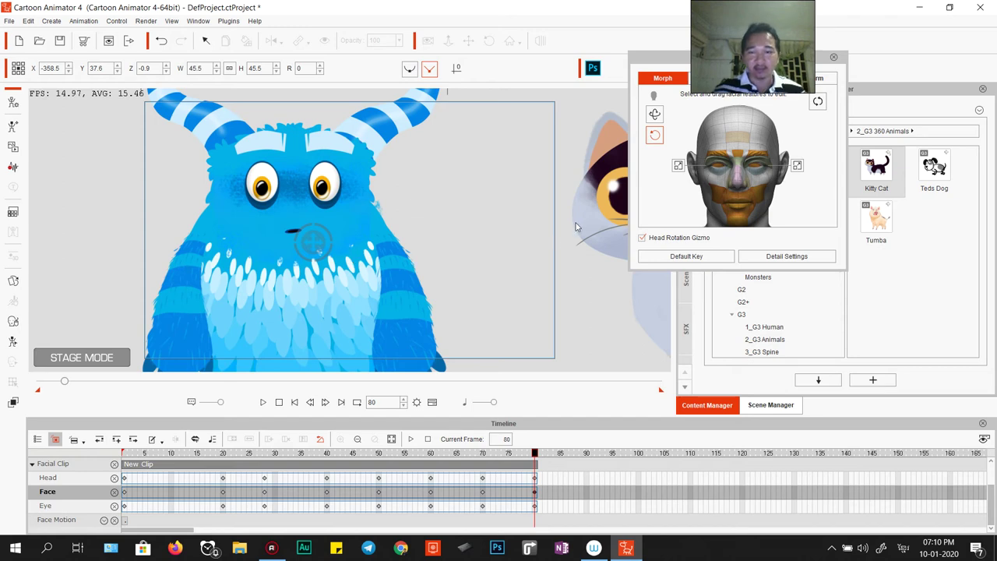
click(546, 250)
drag(546, 250, 245, 252)
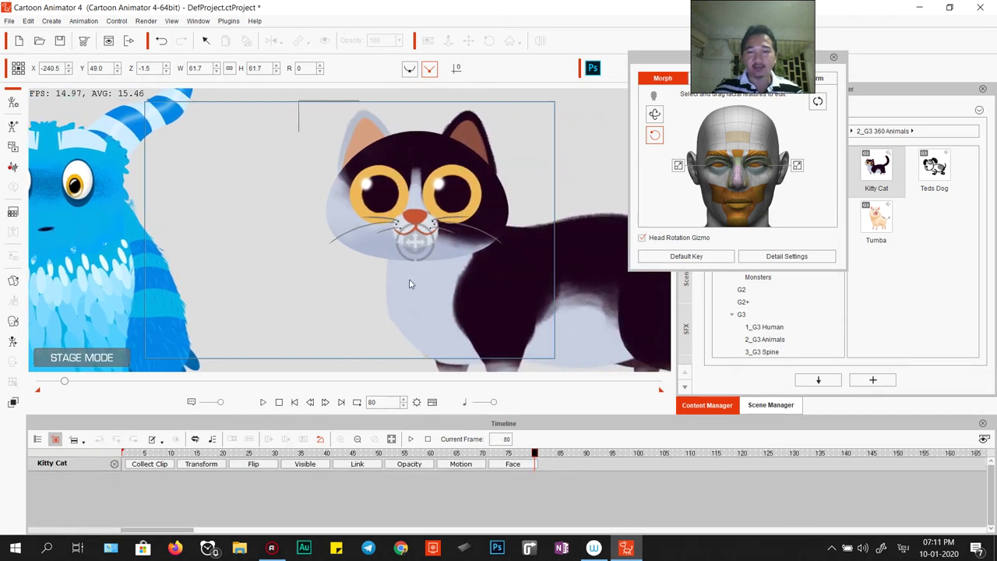
drag(357, 241, 558, 244)
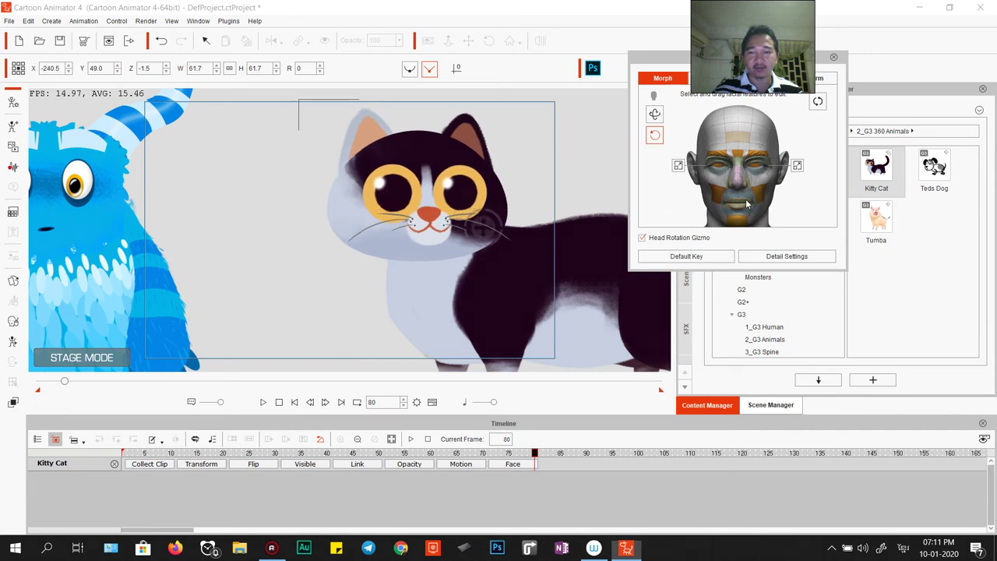
drag(467, 229, 593, 201)
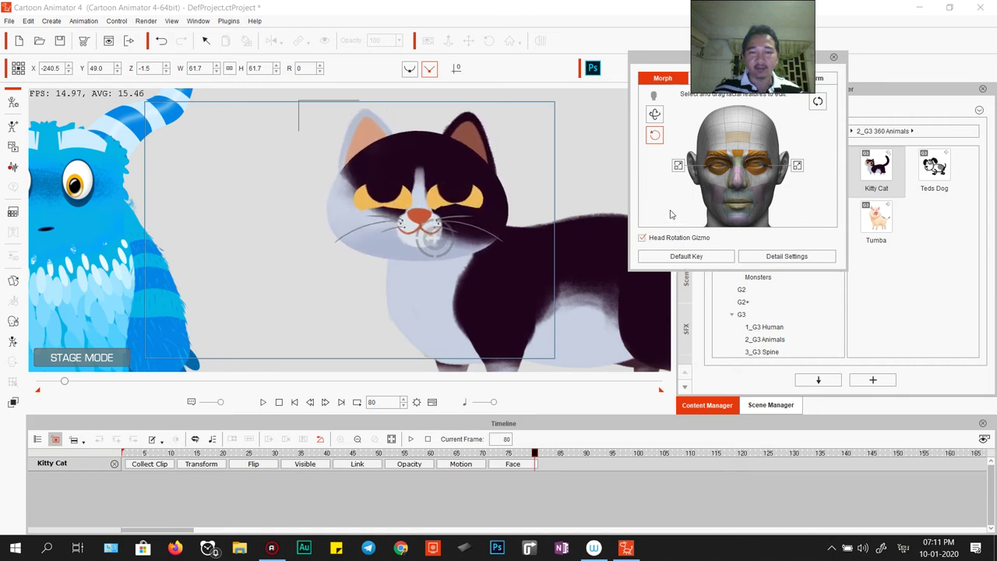
Step: Apply the default key to the Kitty Cat's head, tilt it slightly upward with 3D head rotation, and close the face editor
click(689, 260)
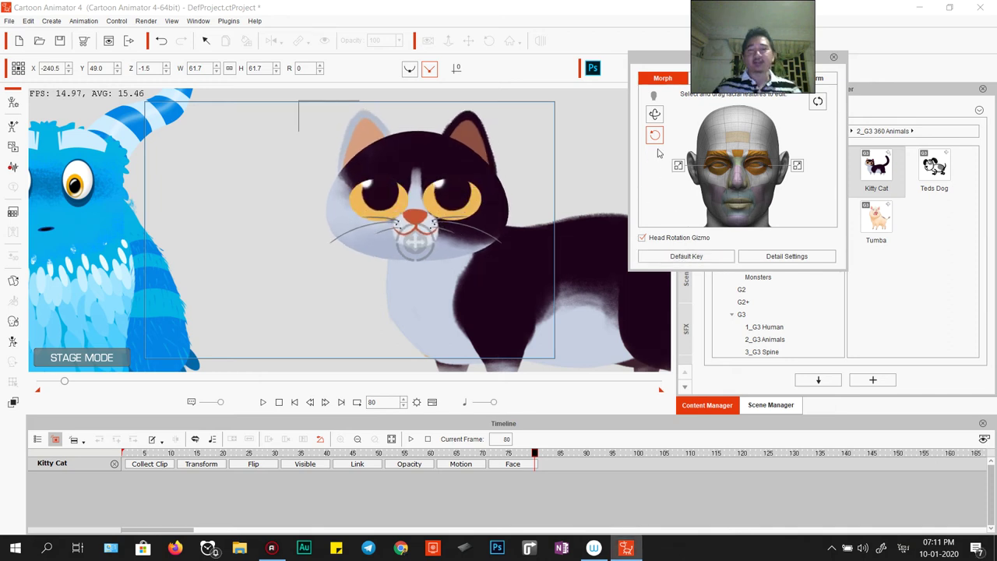
click(654, 113)
drag(695, 186, 740, 179)
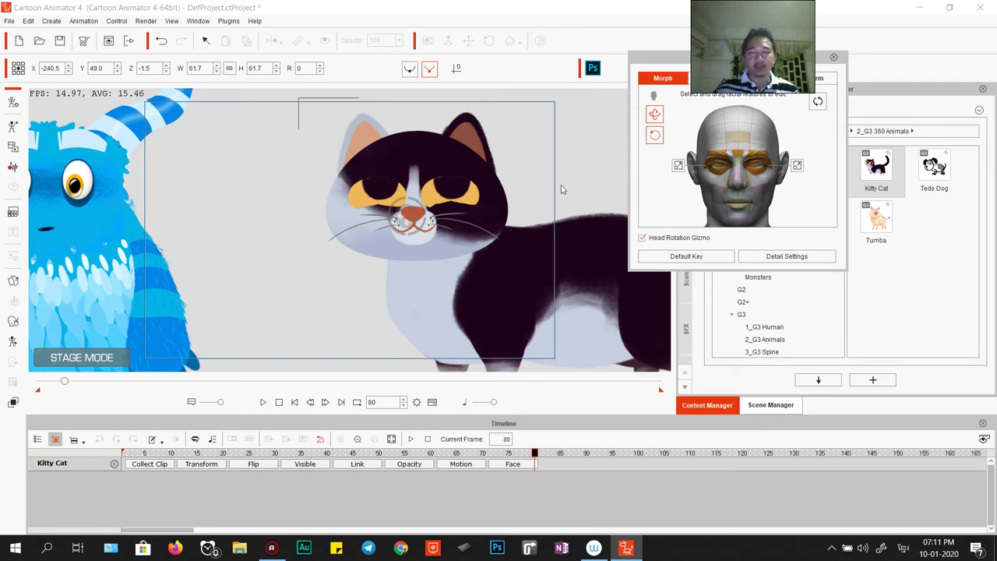
click(835, 59)
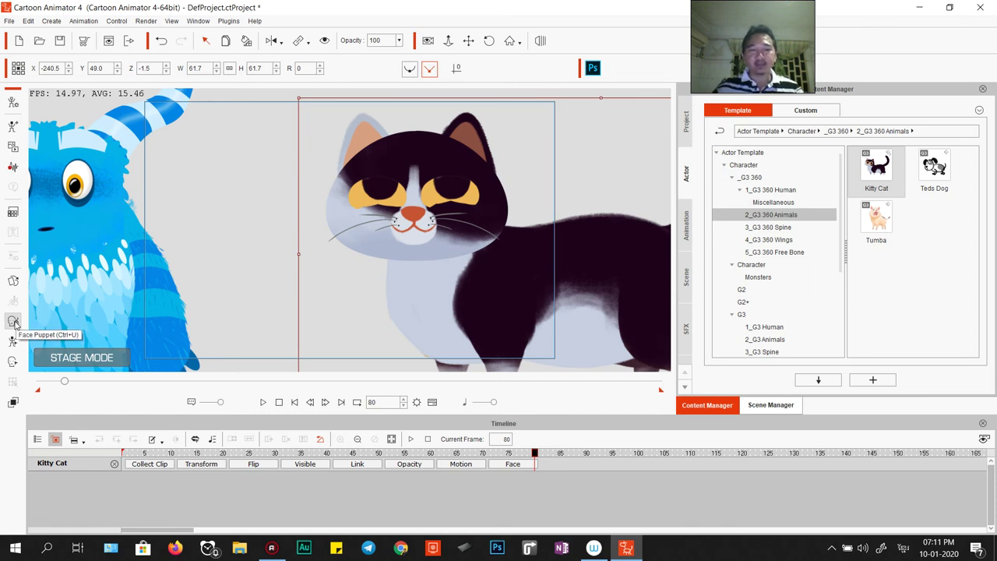
drag(212, 252, 569, 264)
scroll(370, 308, up, 2)
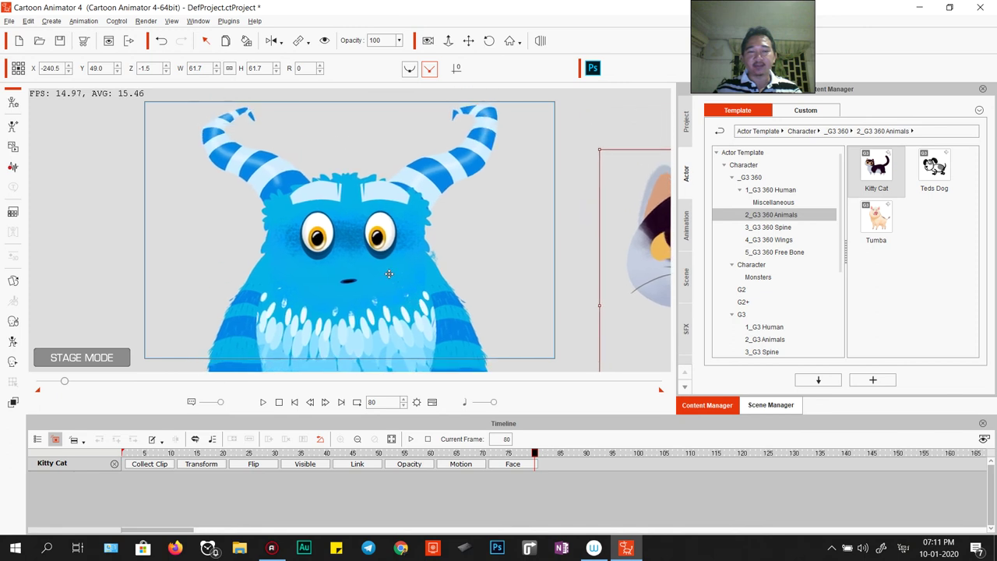
scroll(369, 309, down, 2)
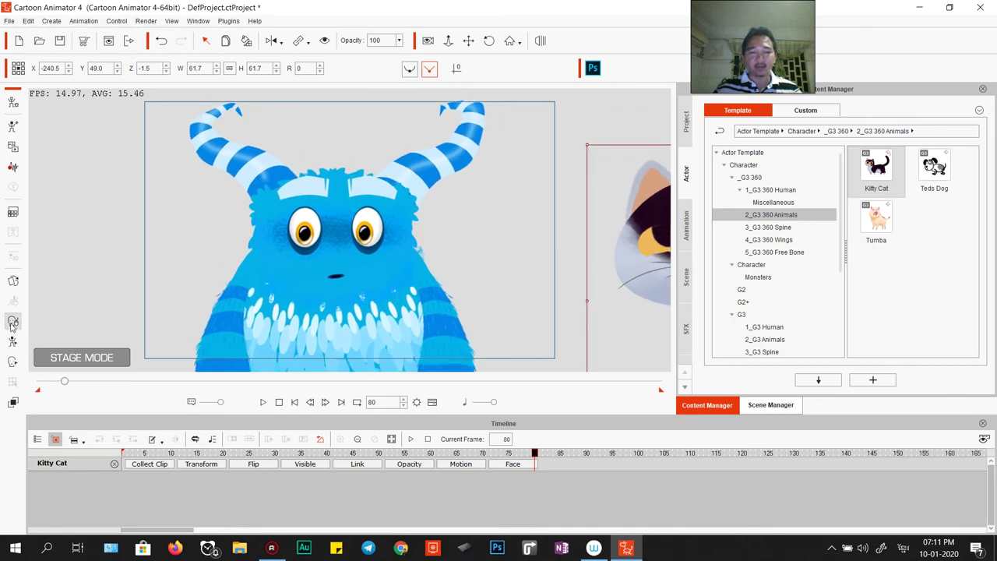
scroll(439, 247, down, 3)
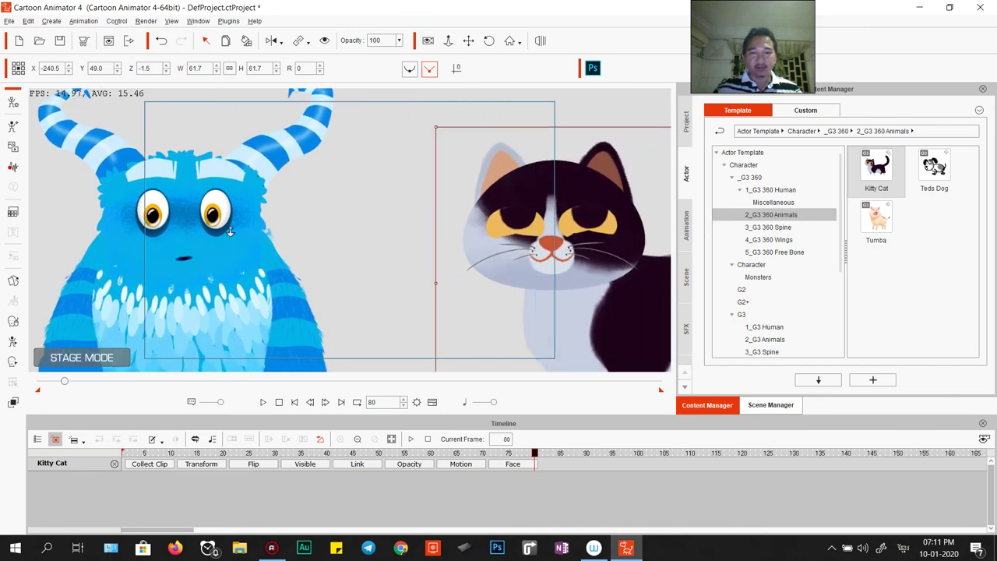
Step: Shift the Kitty Cat slightly down and toward the monster, and move the monster to about X -337.8, Y 45.1
drag(304, 283, 241, 267)
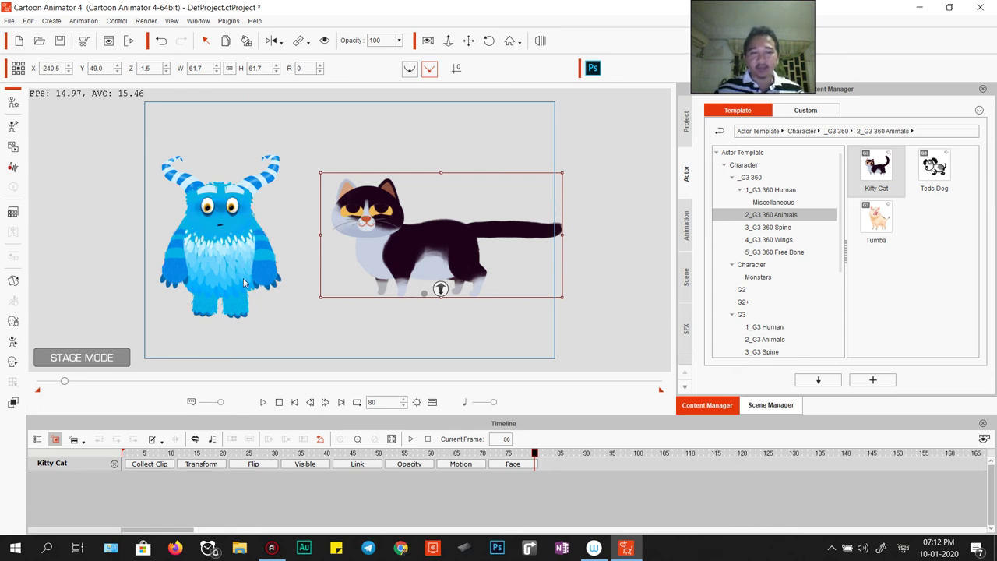
click(255, 278)
click(325, 272)
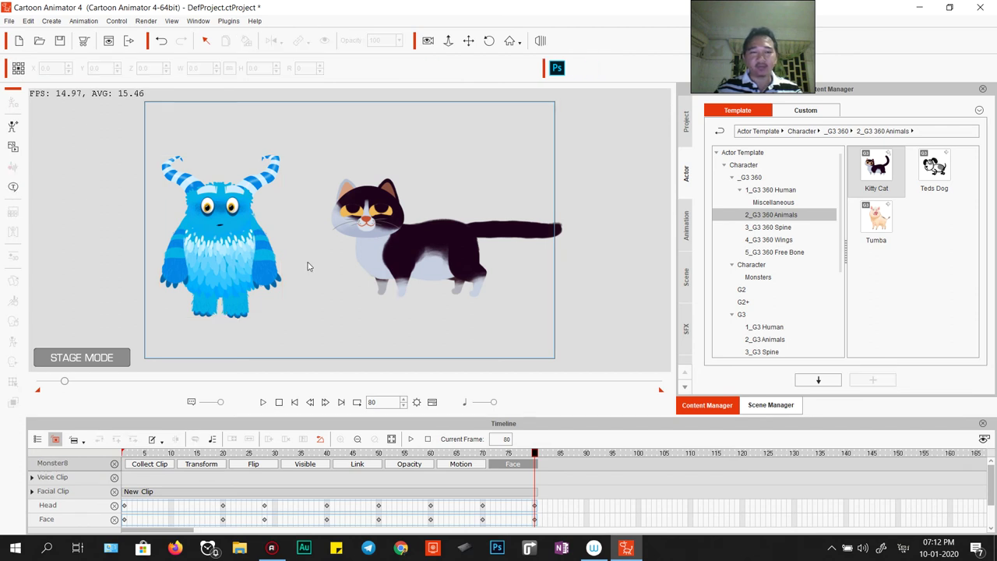
click(412, 246)
click(225, 251)
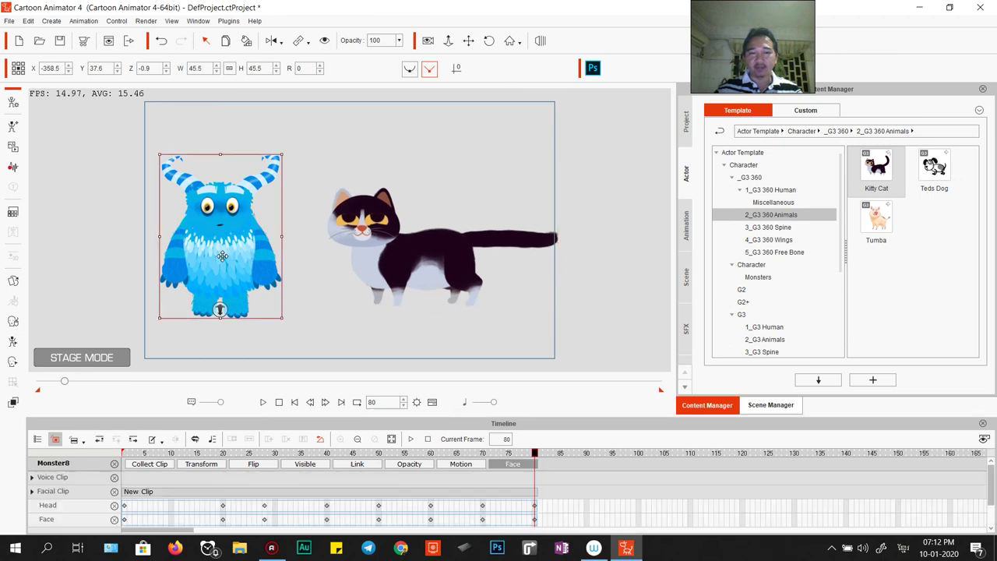
drag(220, 215, 255, 204)
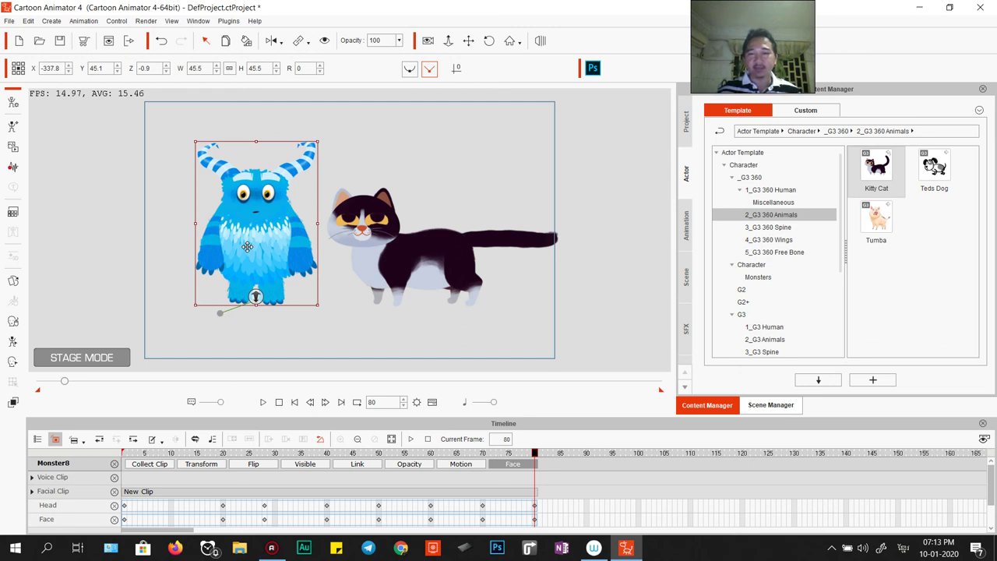
click(255, 21)
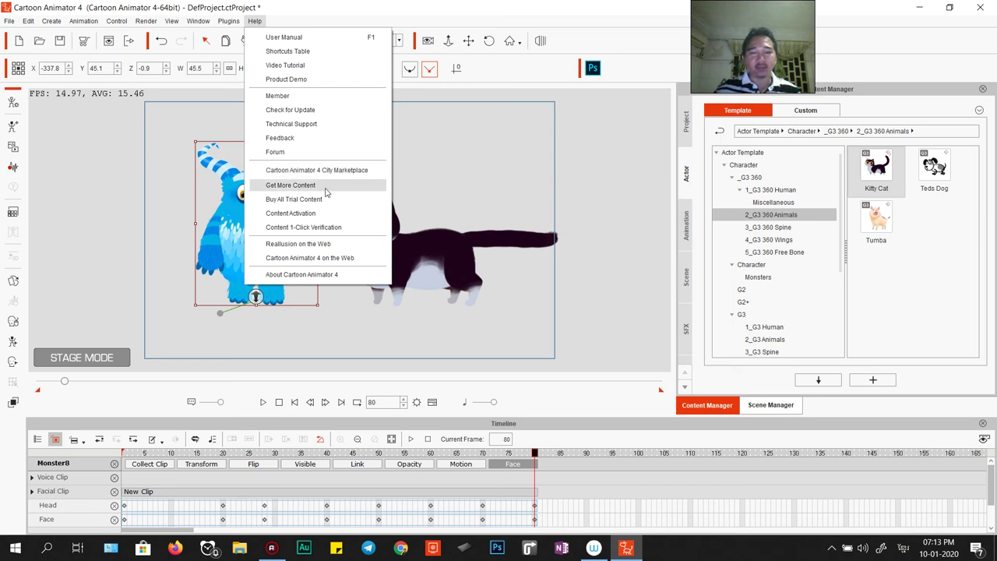
click(256, 21)
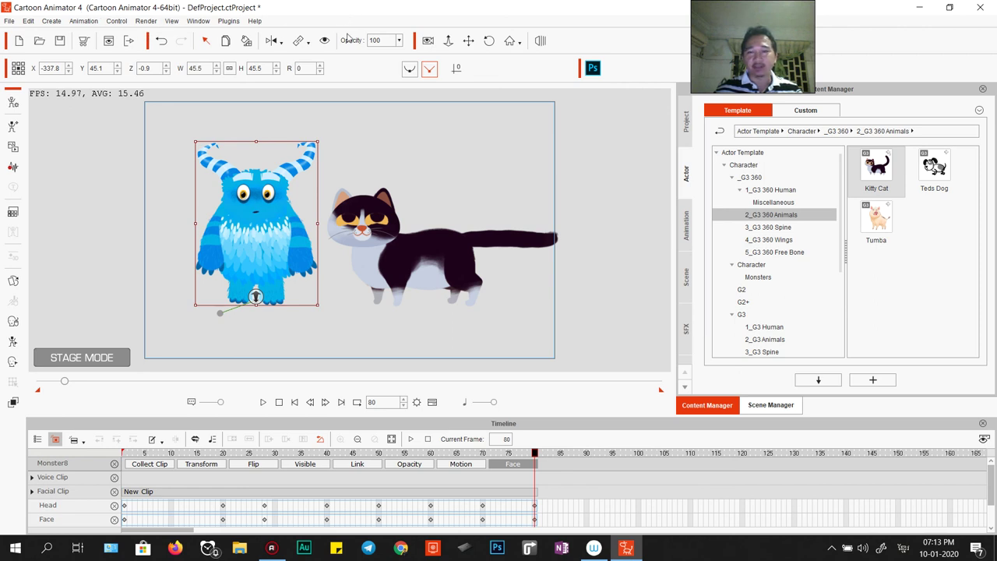
Step: Reposition the monster beside the Kitty Cat at about X -340.8, Y 44.5
drag(261, 237, 269, 249)
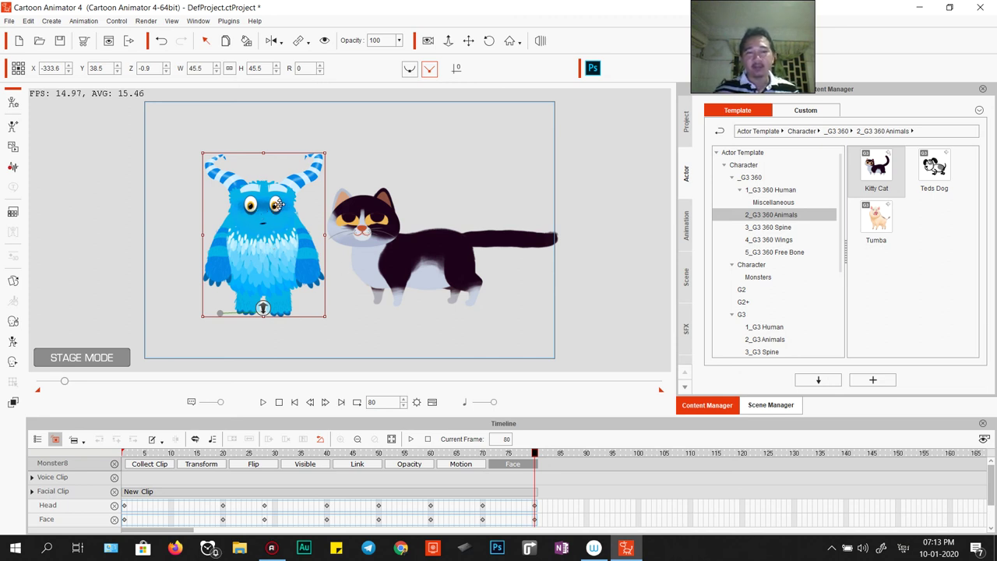
click(277, 142)
click(281, 217)
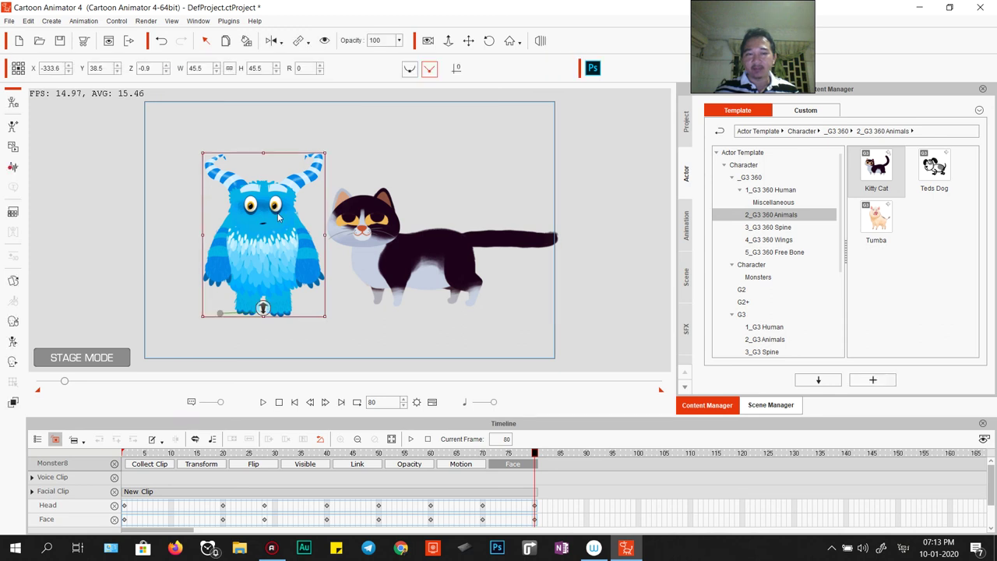
click(285, 143)
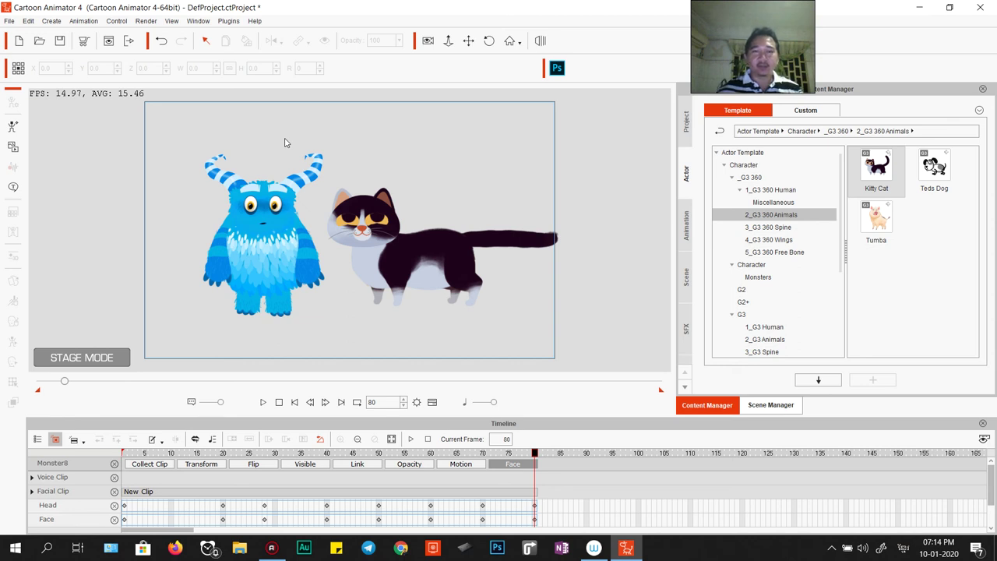
click(265, 220)
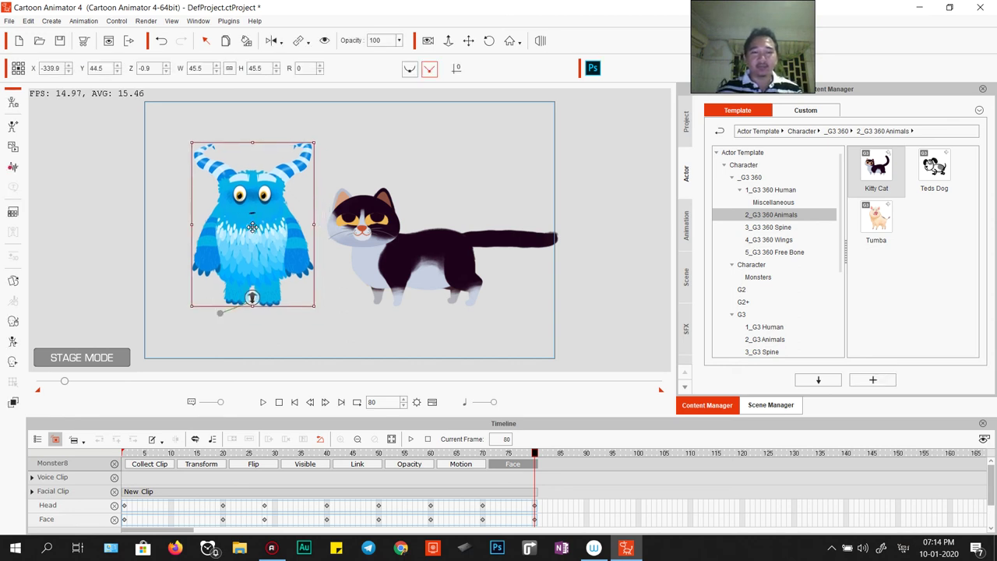
drag(251, 226, 249, 226)
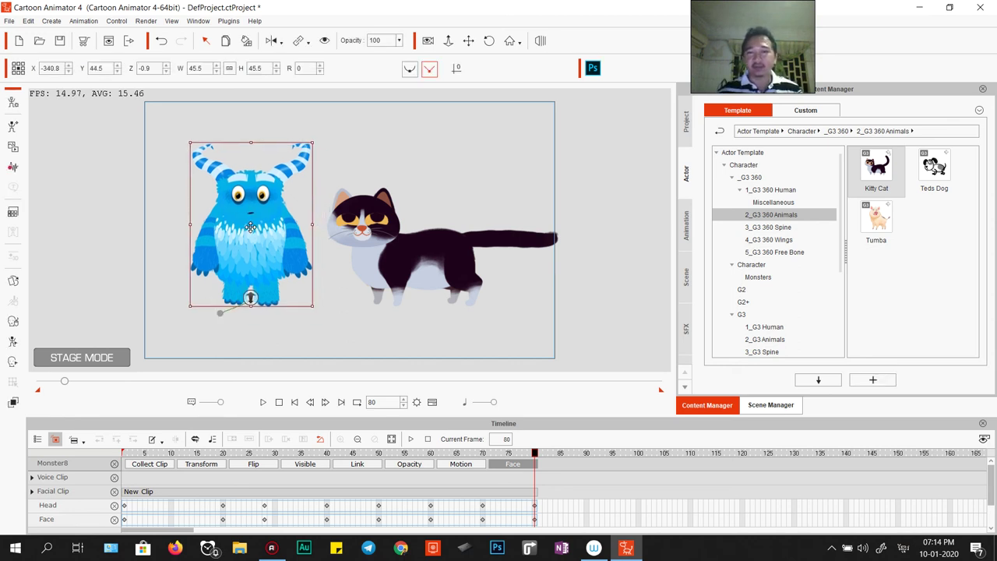